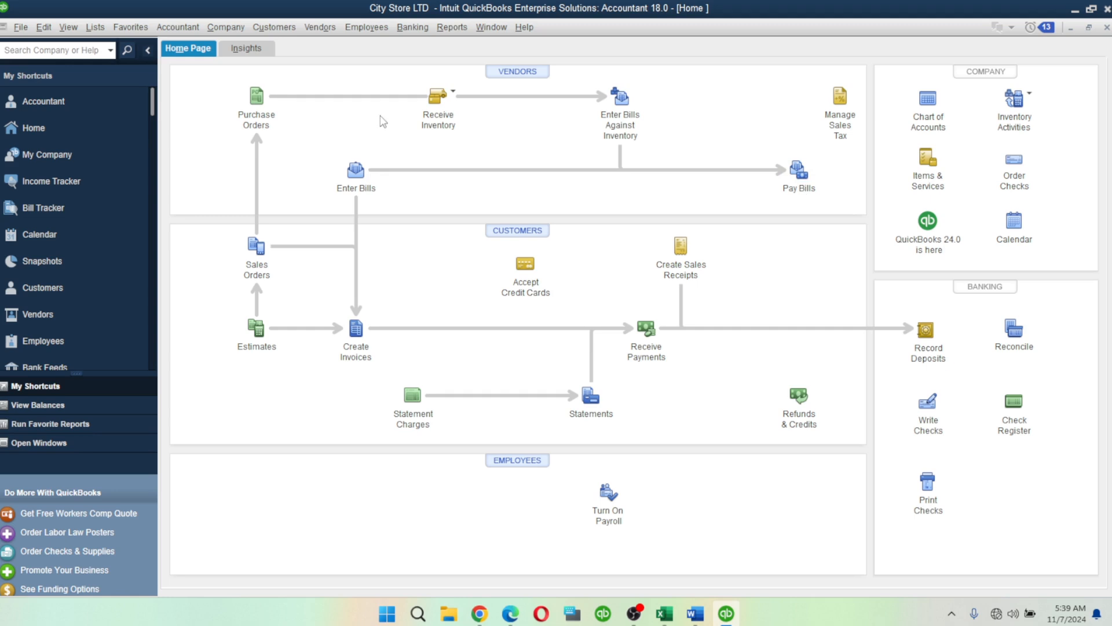
{"action": "left_click", "coordinate": [328, 33]}
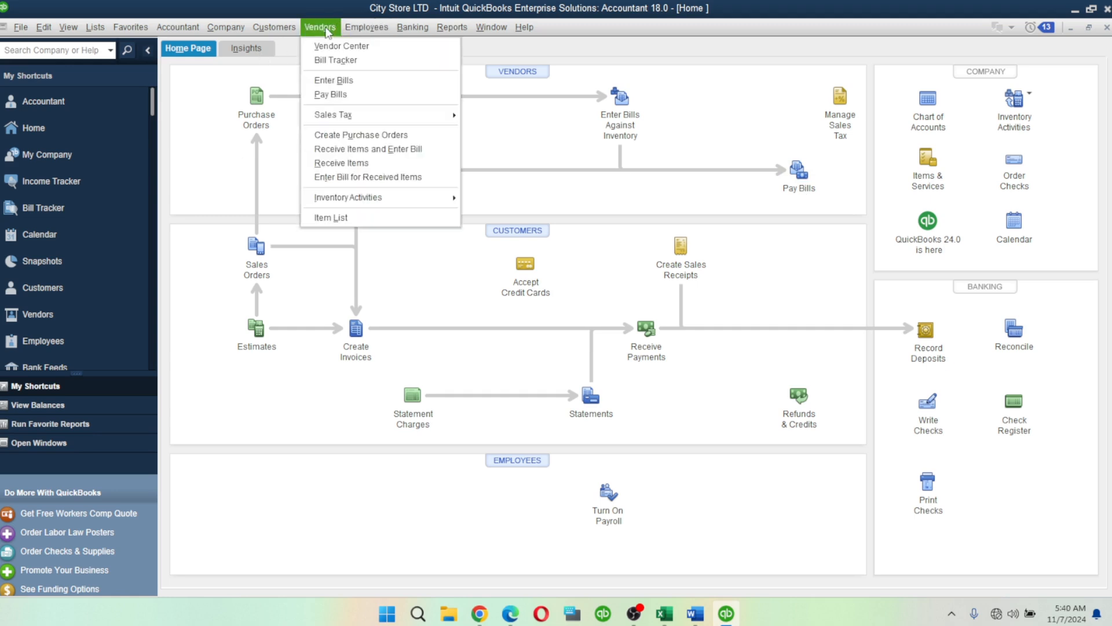
{"action": "left_click", "coordinate": [349, 61]}
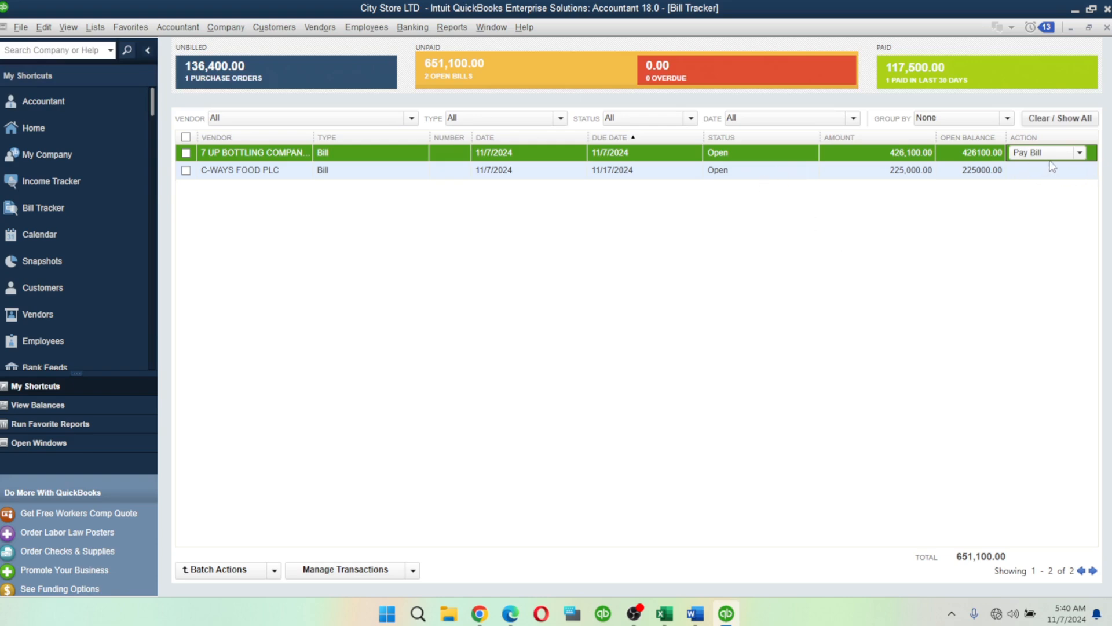
{"action": "left_click", "coordinate": [1080, 153]}
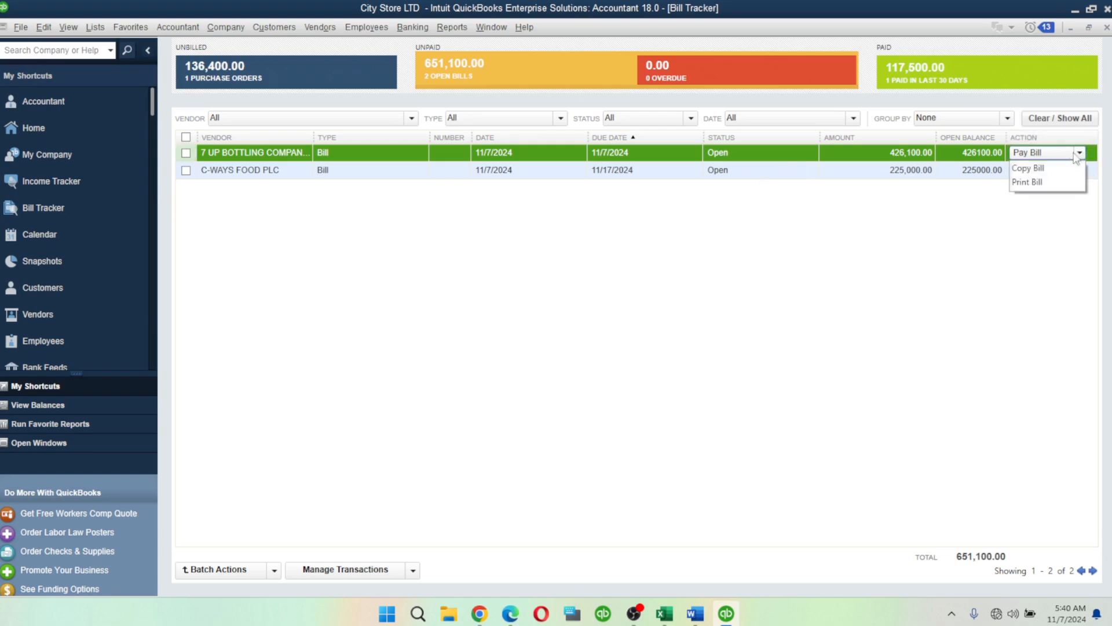
{"action": "left_click", "coordinate": [1038, 154]}
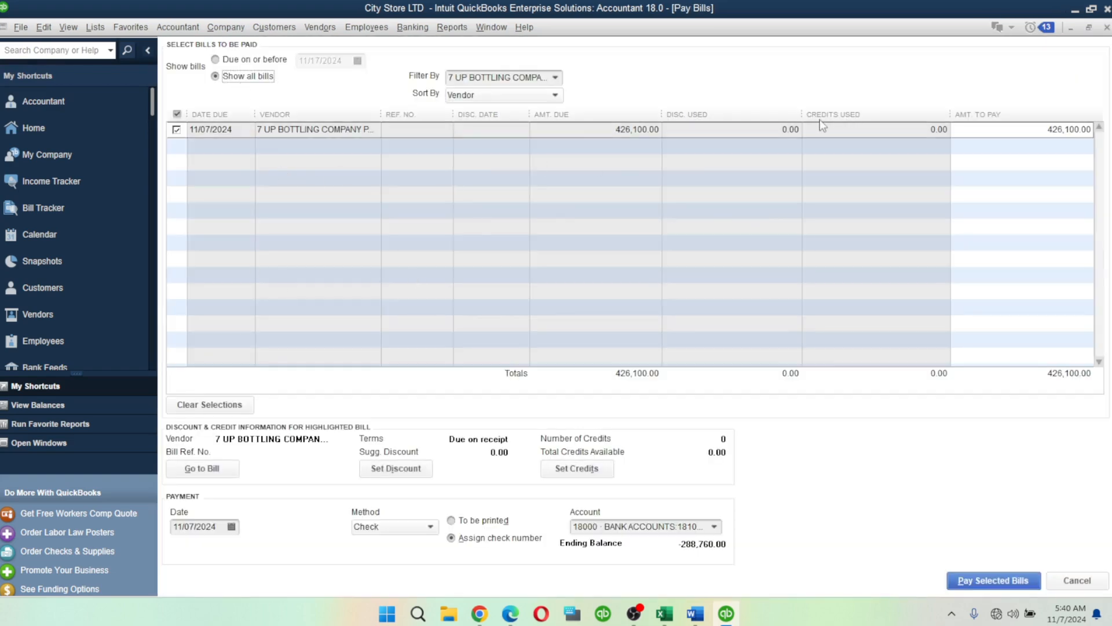
{"action": "left_click", "coordinate": [1108, 27]}
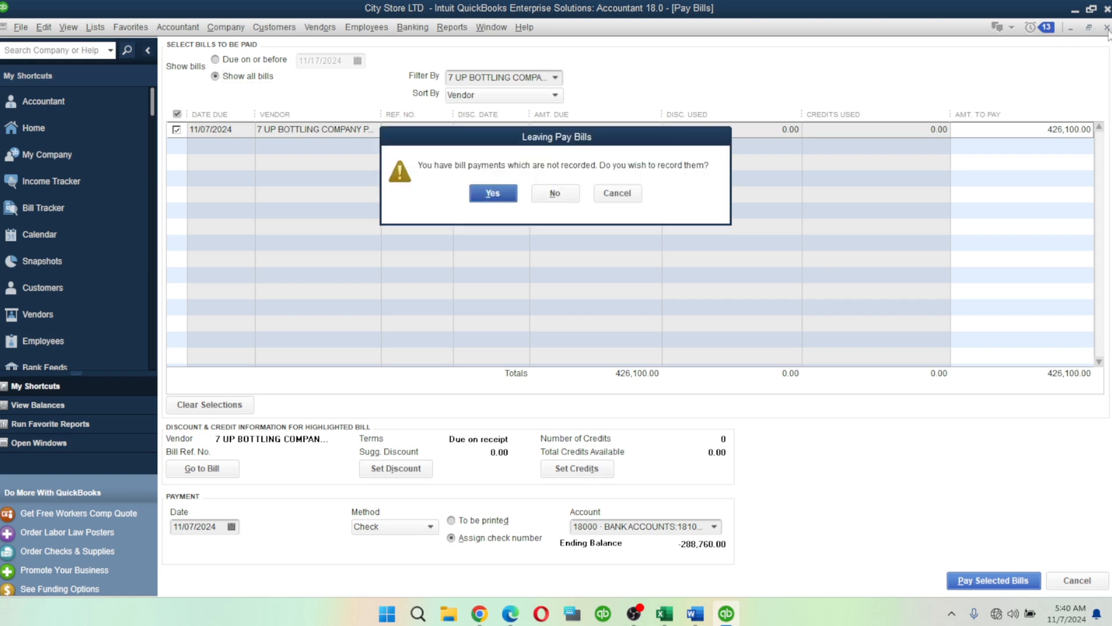
{"action": "left_click", "coordinate": [555, 193]}
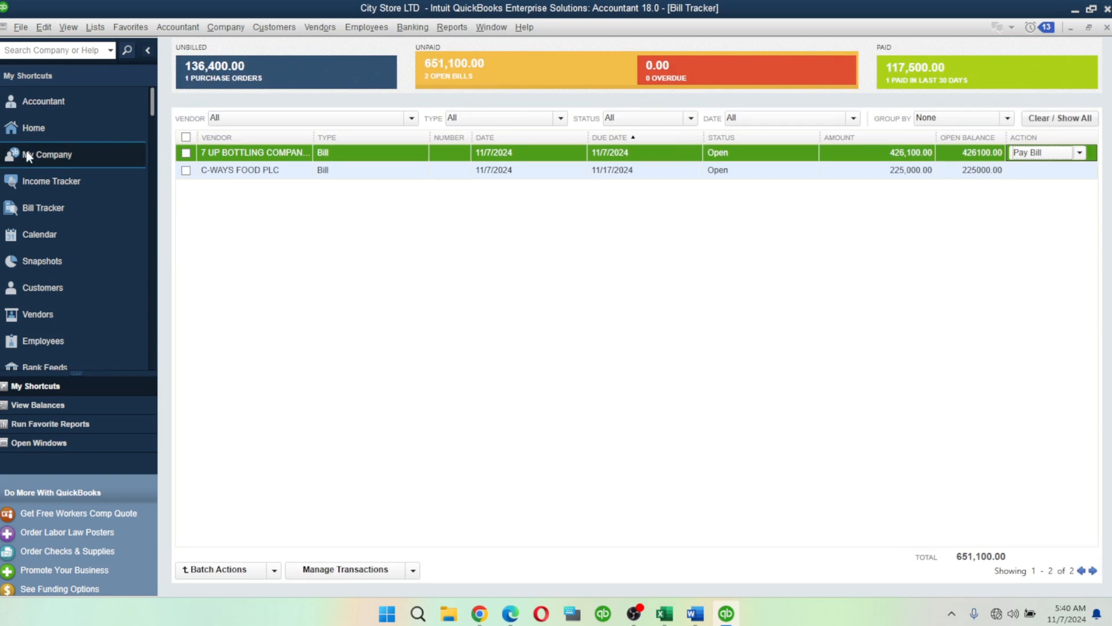
Open Pay Bills from the home page and show only bills due on or before 11/17/2024.
{"action": "left_click", "coordinate": [41, 131]}
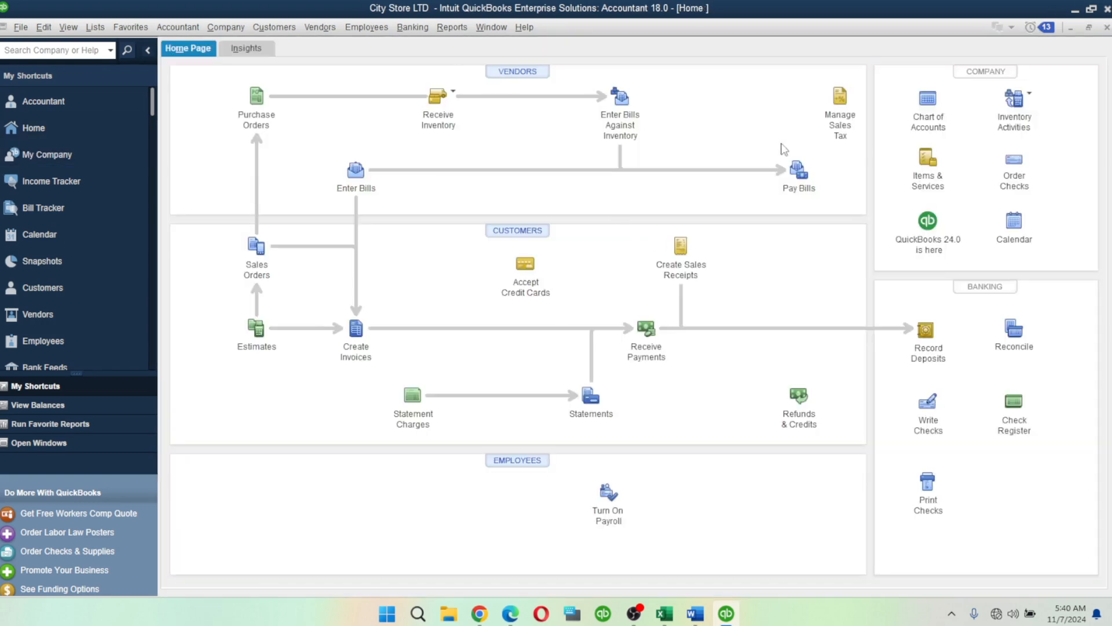
{"action": "left_click", "coordinate": [802, 177]}
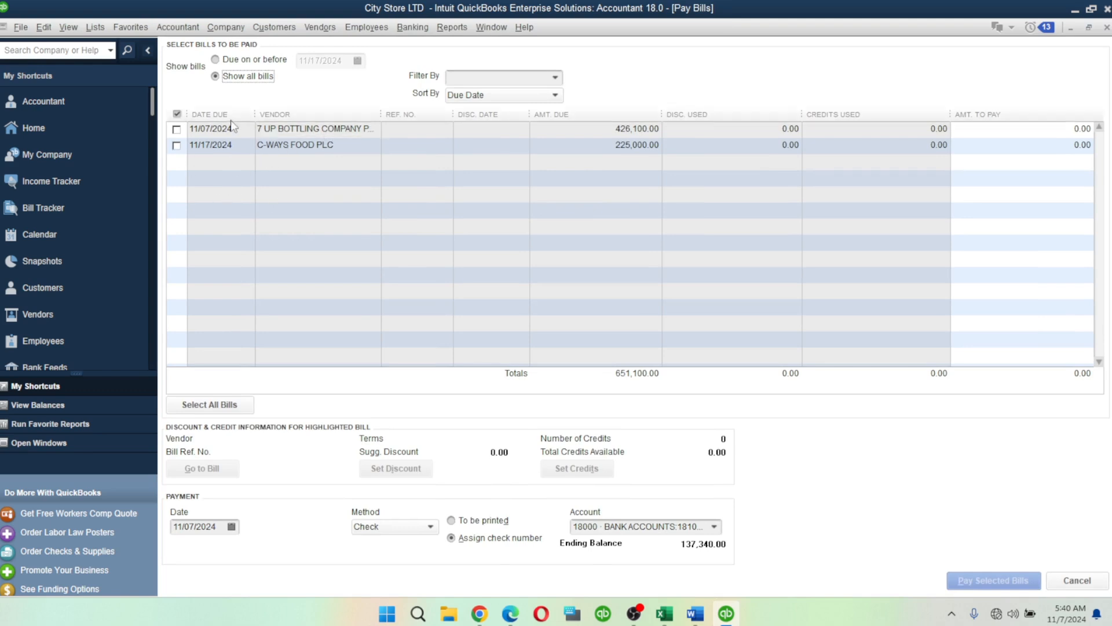
{"action": "left_click", "coordinate": [226, 60]}
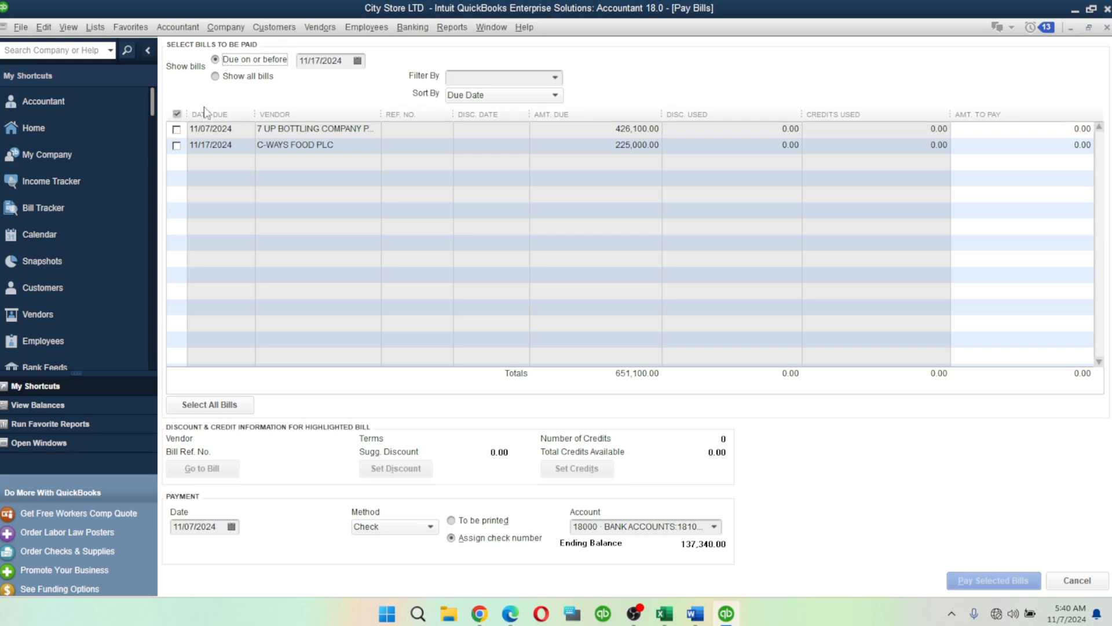
{"action": "left_click", "coordinate": [216, 76]}
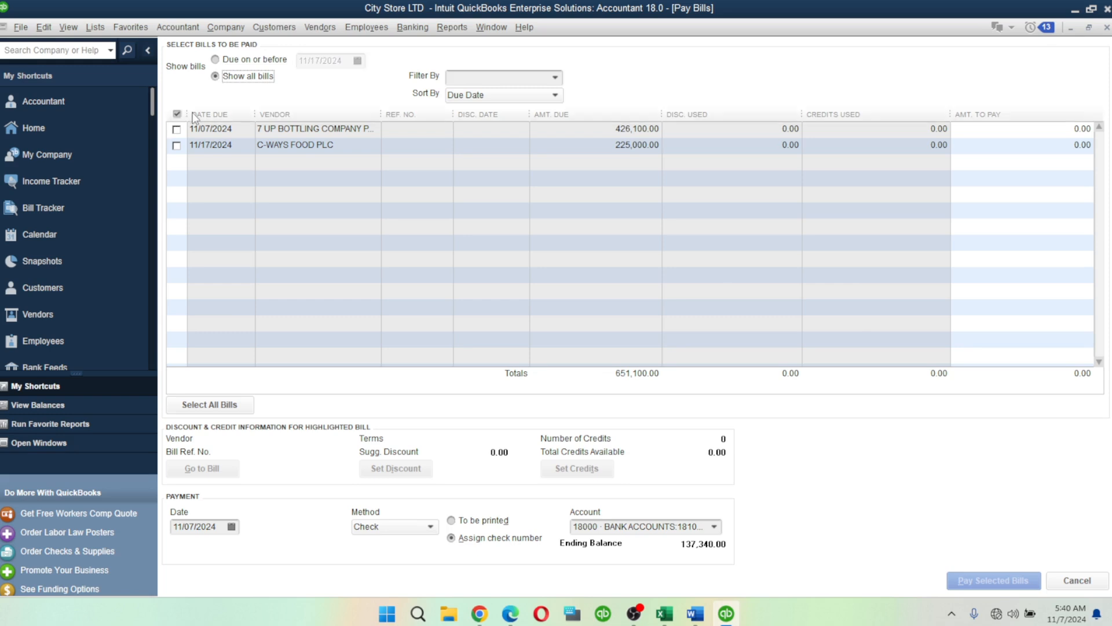
{"action": "left_click", "coordinate": [215, 60]}
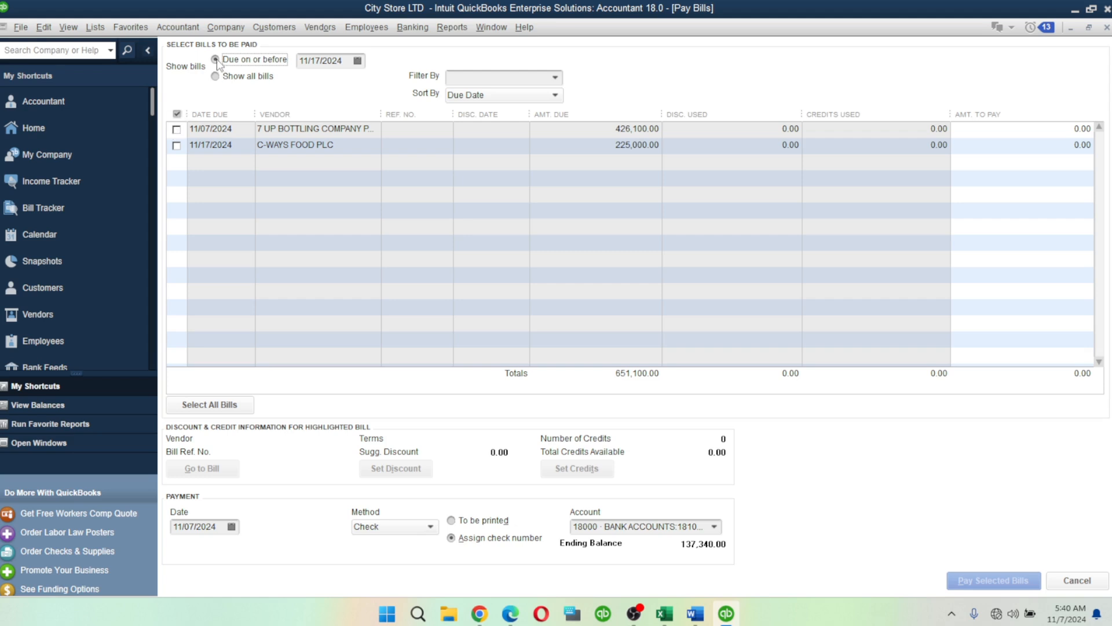
{"action": "left_click", "coordinate": [357, 61]}
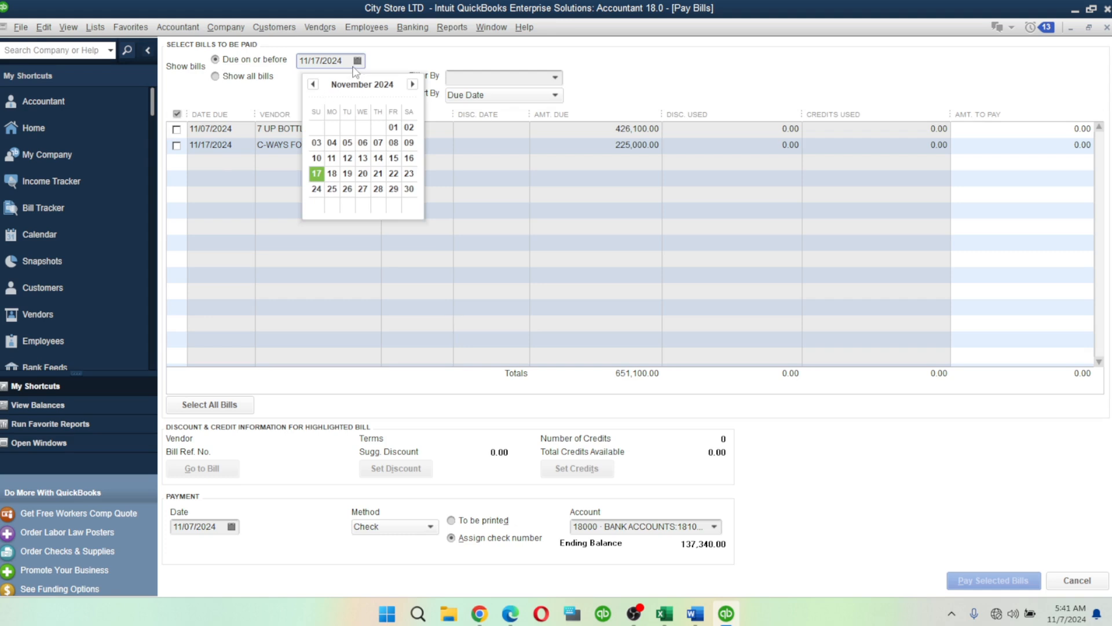
{"action": "left_click", "coordinate": [250, 81]}
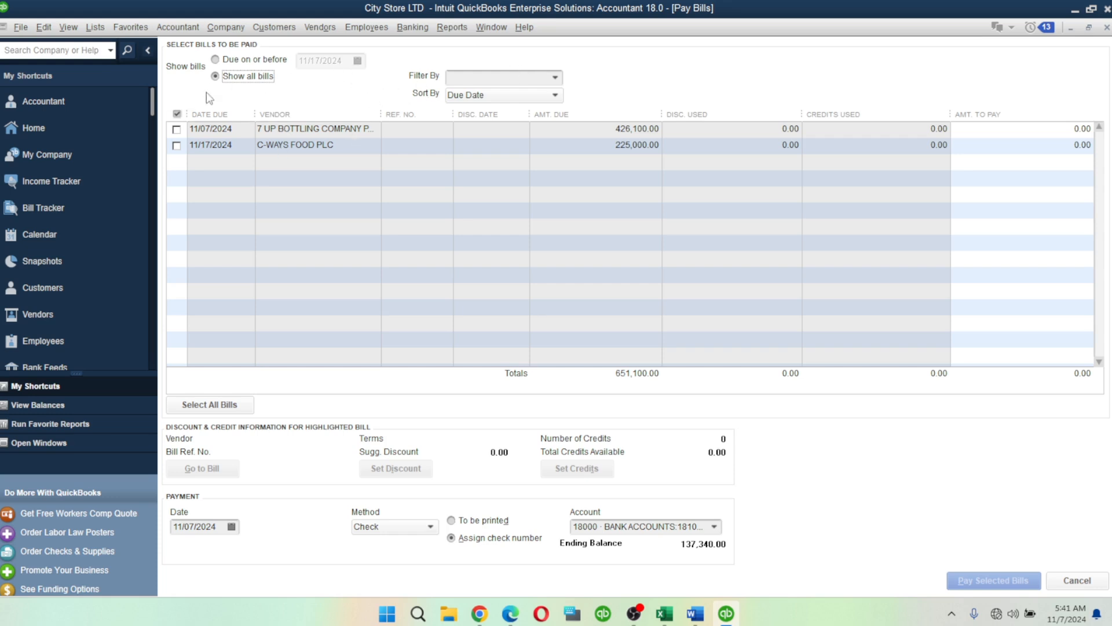
{"action": "left_click", "coordinate": [217, 60]}
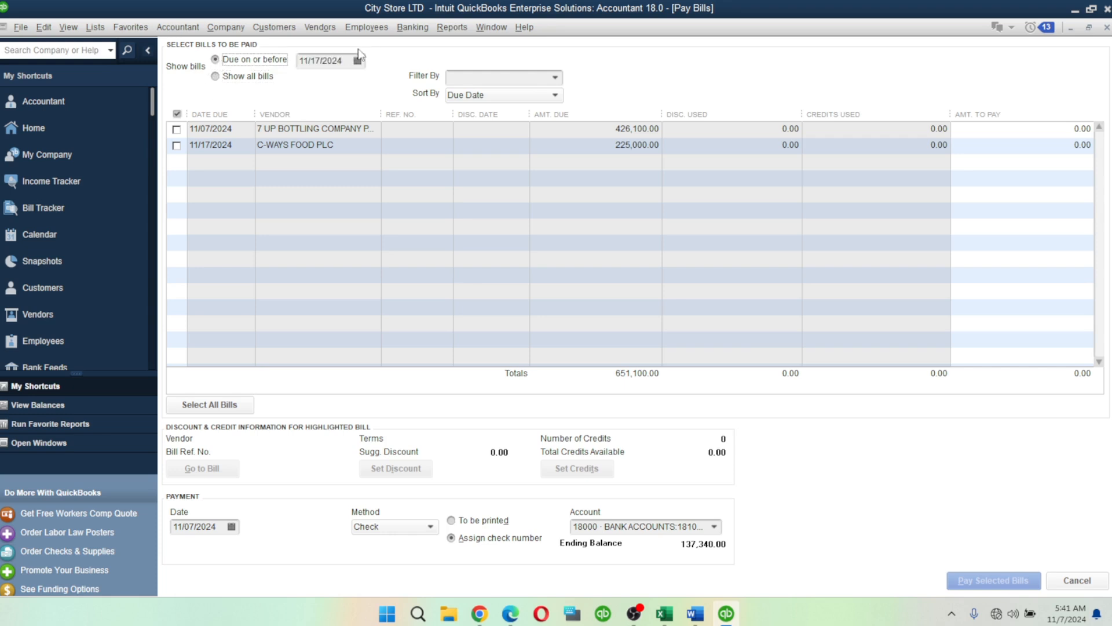
{"action": "left_click", "coordinate": [358, 65]}
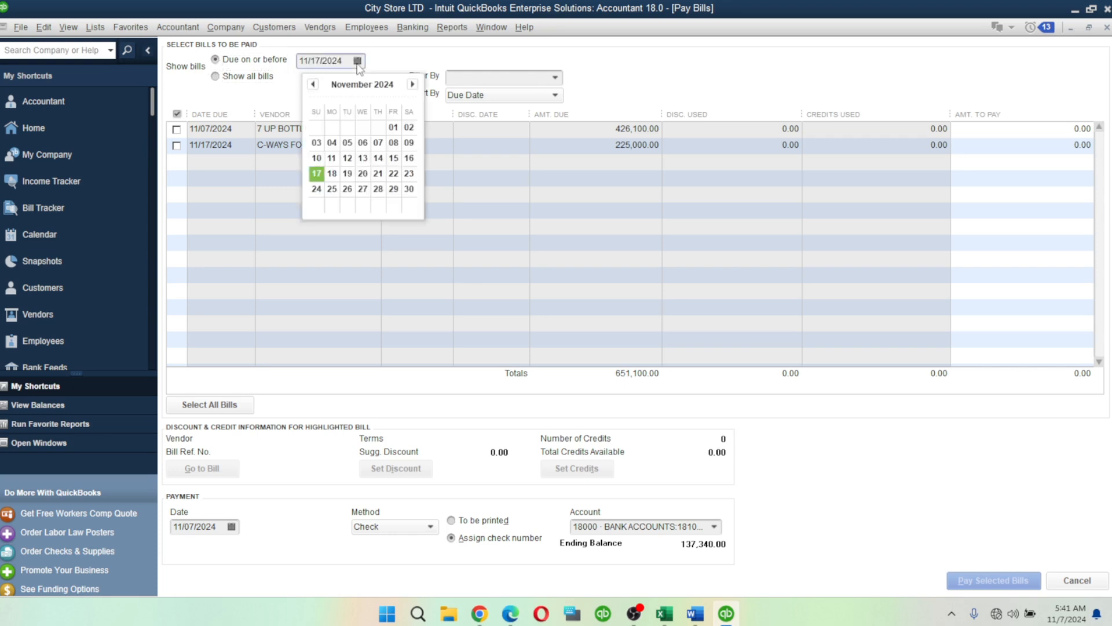
{"action": "left_click", "coordinate": [357, 62]}
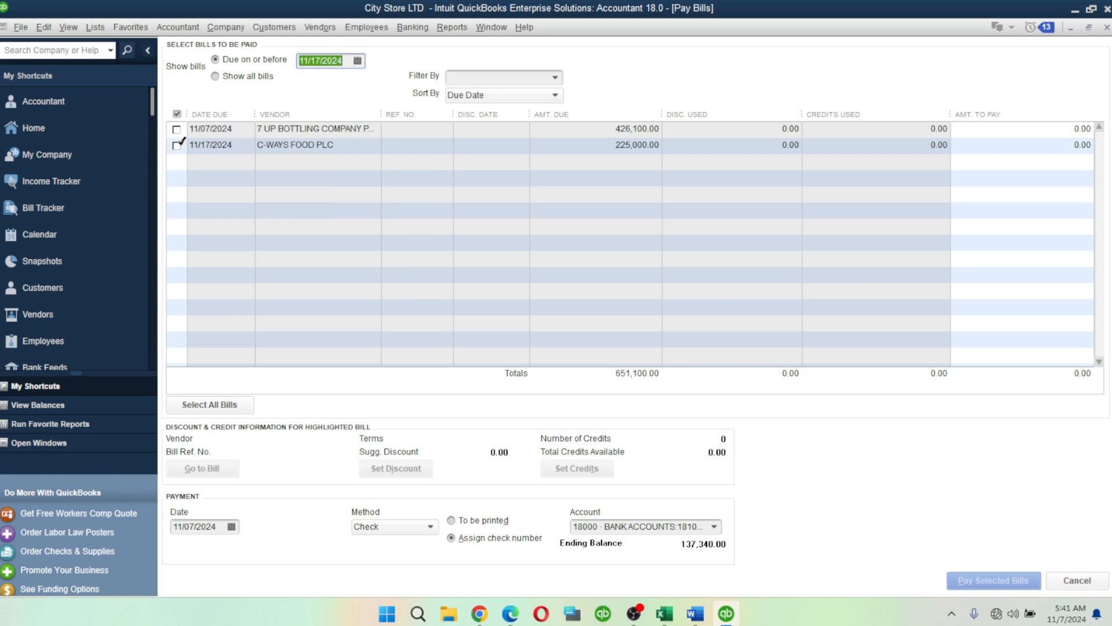
Set the amount to pay on the 7 UP Bottling Company bill to 326,100.
{"action": "left_click", "coordinate": [177, 129]}
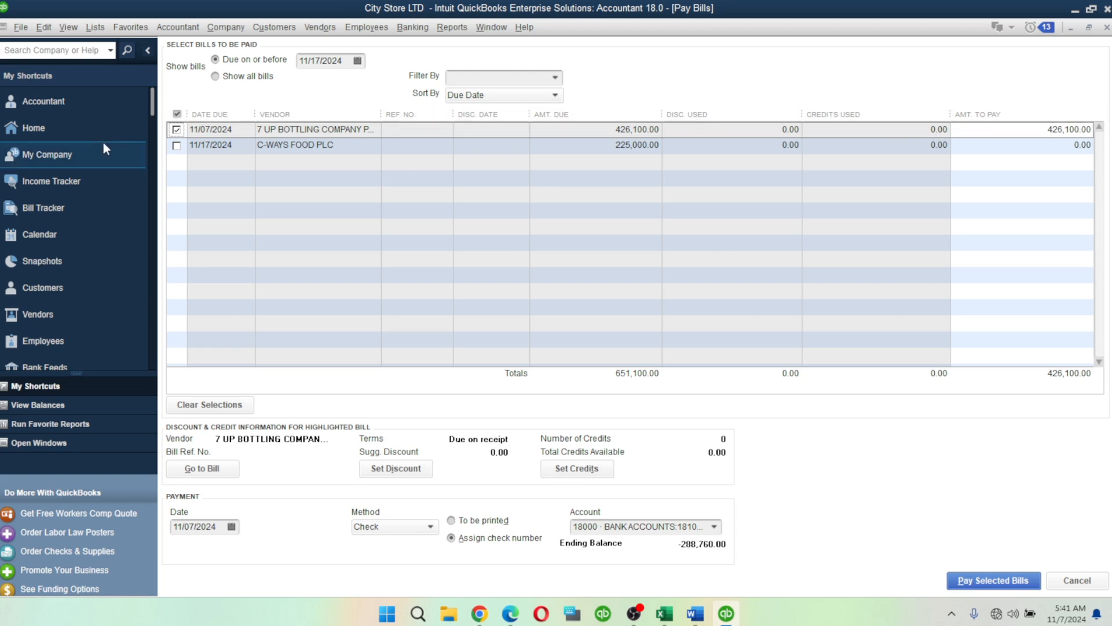
{"action": "left_click", "coordinate": [176, 129]}
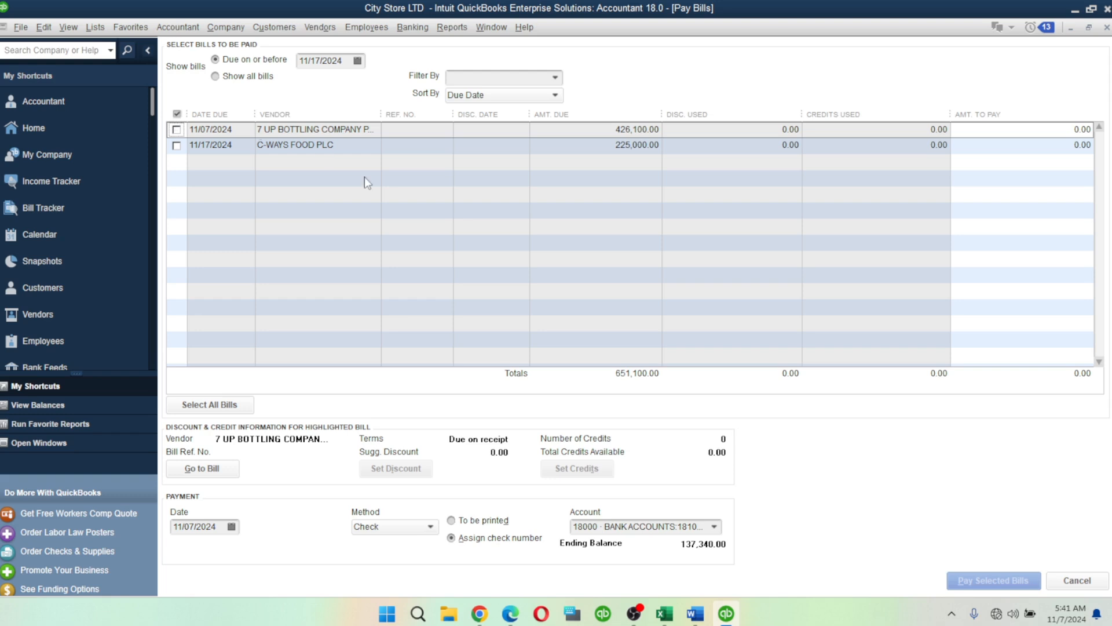
{"action": "left_click", "coordinate": [992, 128]}
{"action": "type", "text": "326100"}
{"action": "key", "text": "Tab"}
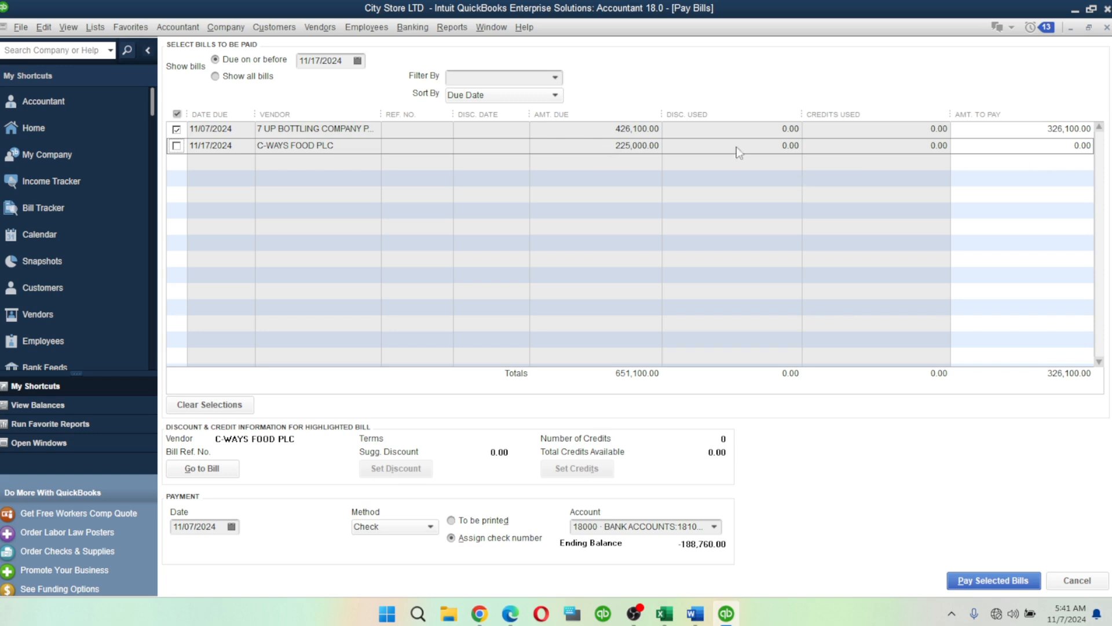
Set the amount to pay on the C-WAYS FOOD PLC bill to 150,000.
{"action": "left_click", "coordinate": [1057, 146]}
{"action": "type", "text": "15000"}
{"action": "key", "text": "BackSpace"}
{"action": "left_click", "coordinate": [995, 167]}
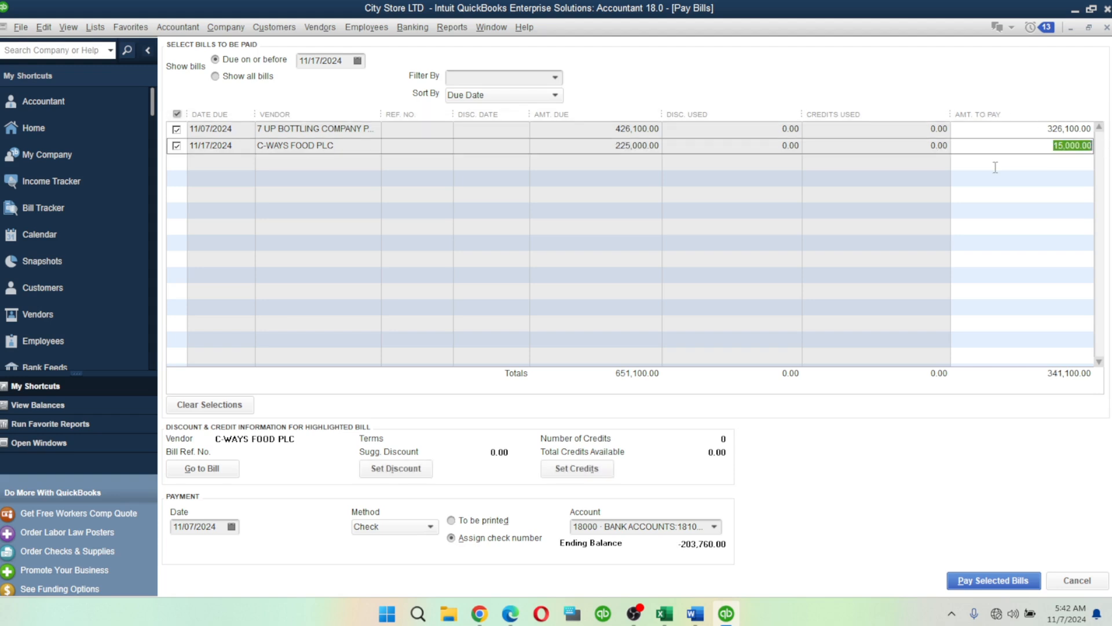
{"action": "left_click", "coordinate": [1071, 146]}
{"action": "type", "text": "0"}
{"action": "key", "text": "Tab"}
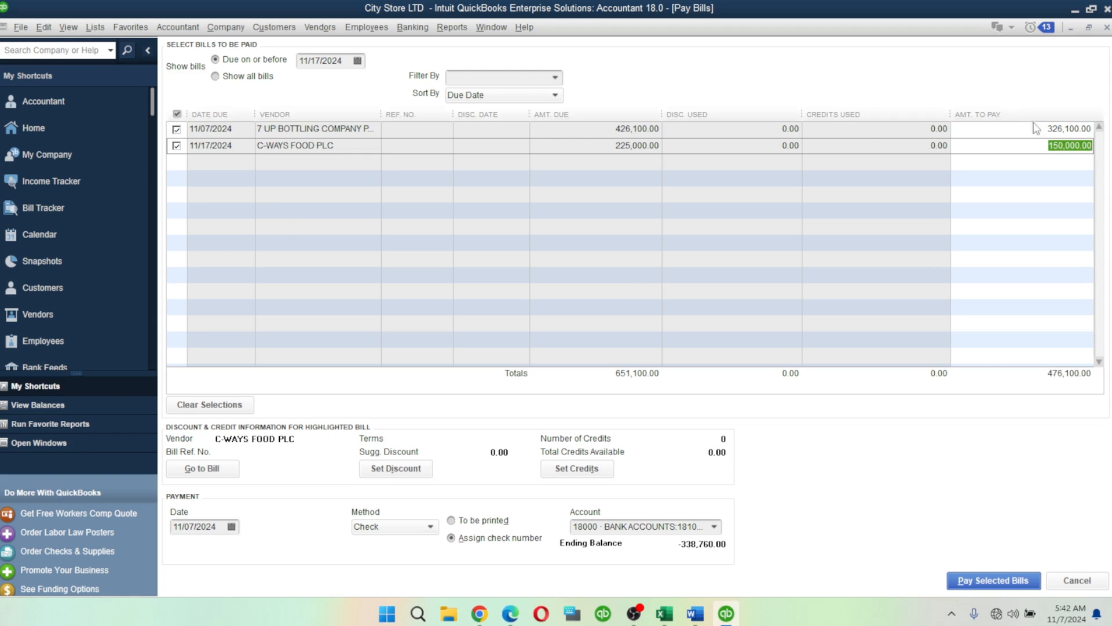
{"action": "left_click", "coordinate": [1051, 130]}
{"action": "left_click", "coordinate": [1048, 154]}
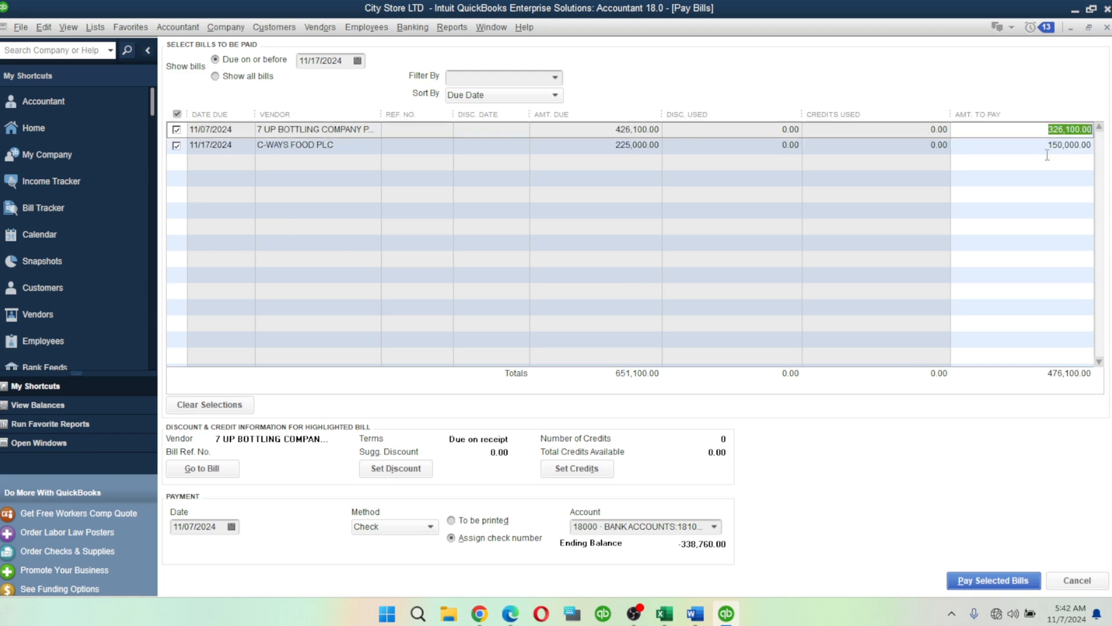
{"action": "double_click", "coordinate": [1063, 145]}
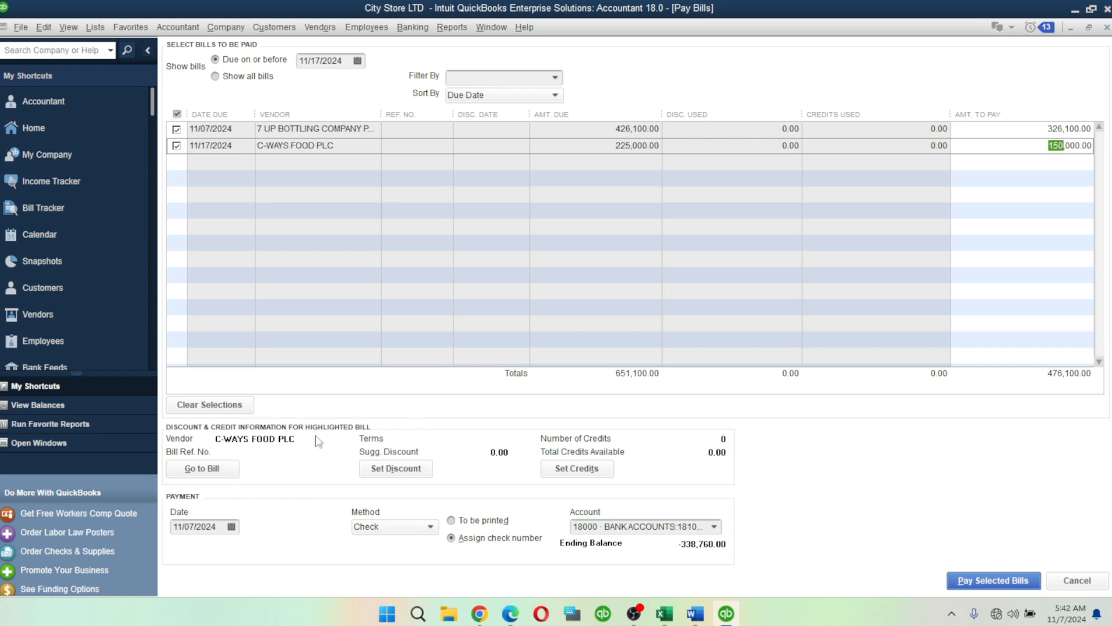
Set the payment date to 11/07/2024 and the payment method to Check.
{"action": "left_click", "coordinate": [222, 526]}
{"action": "left_click", "coordinate": [231, 526]}
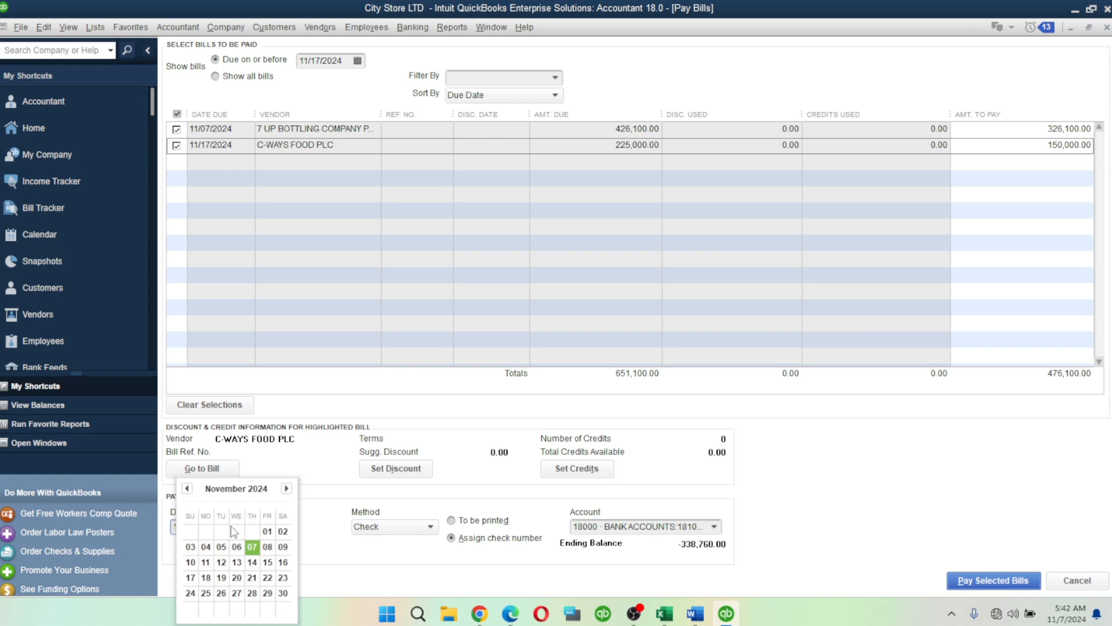
{"action": "left_click", "coordinate": [252, 547]}
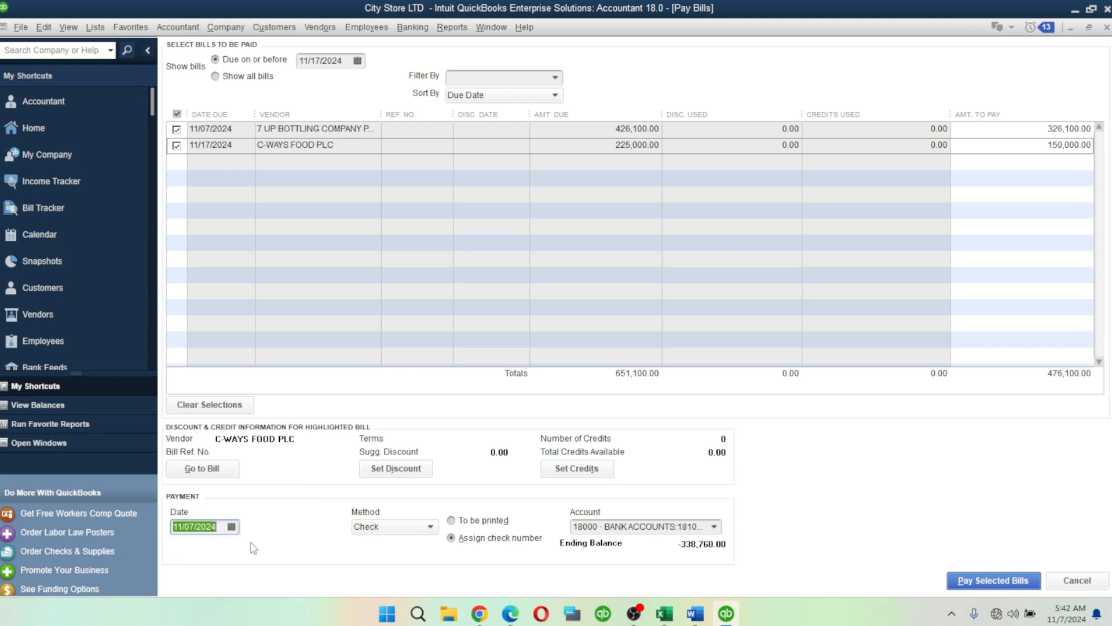
{"action": "left_click", "coordinate": [382, 524]}
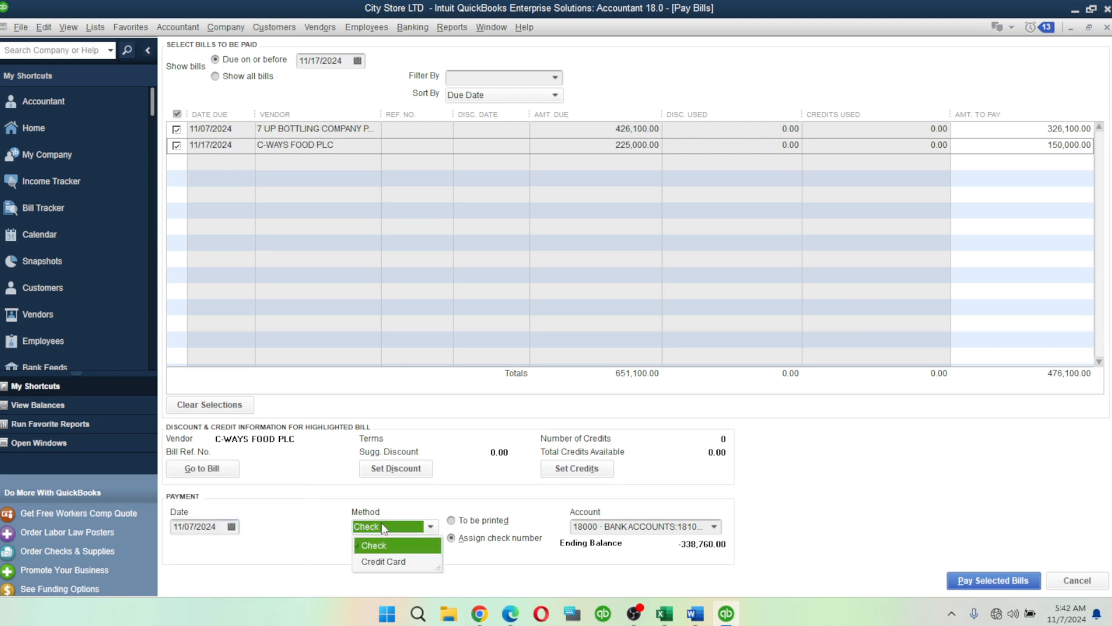
{"action": "left_click", "coordinate": [375, 546]}
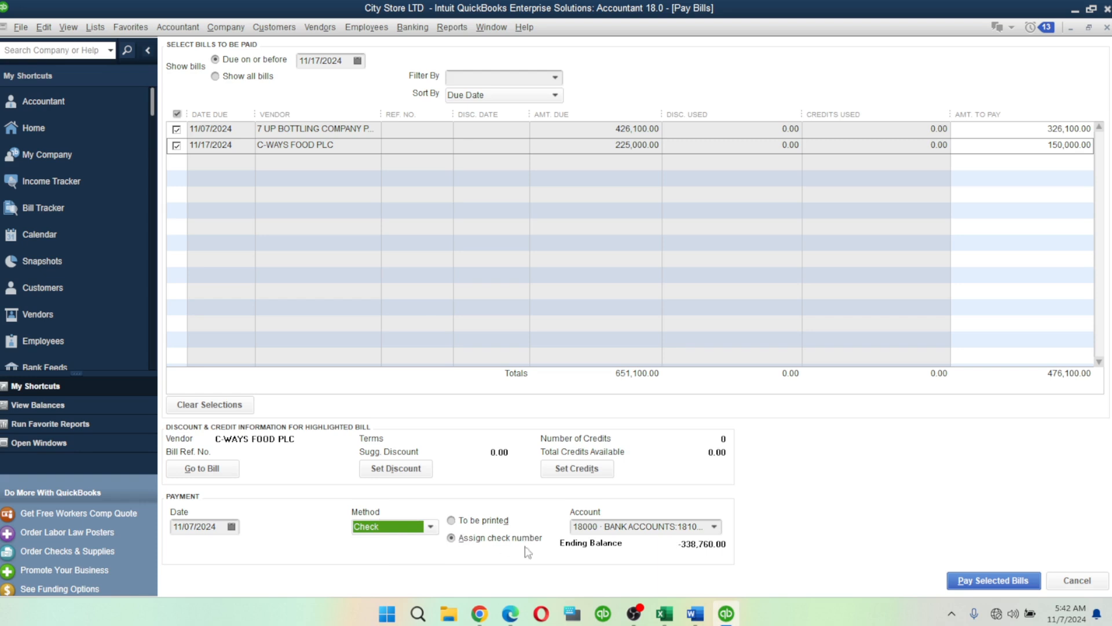
Choose the ZENITH- City Store LTD bank account as the payment account and dismiss the default-account notice.
{"action": "left_click", "coordinate": [714, 526]}
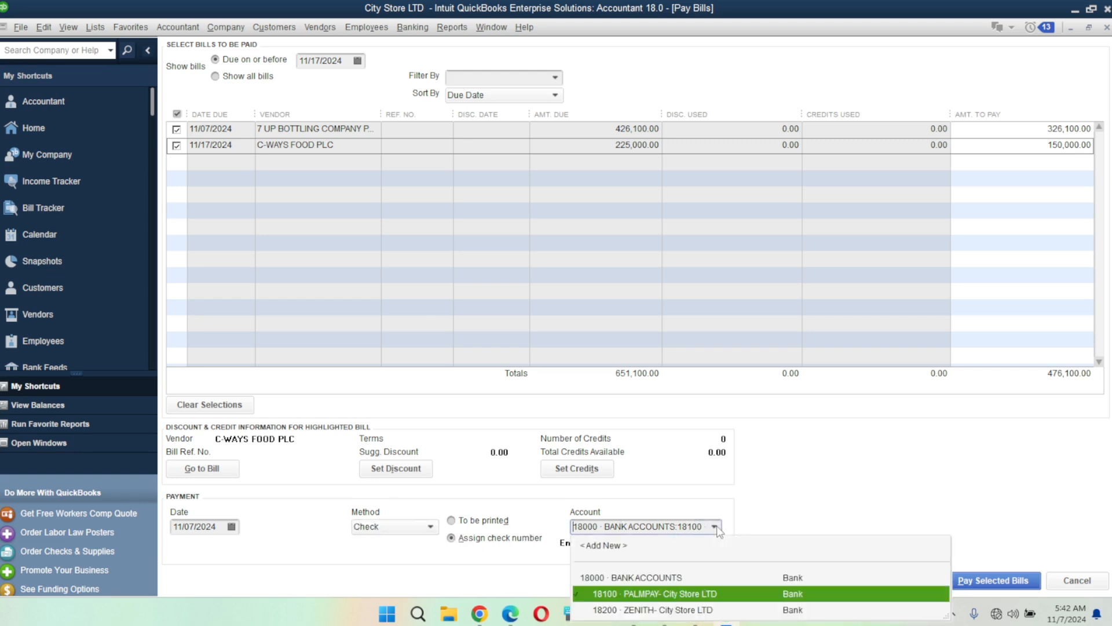
{"action": "left_click", "coordinate": [652, 610]}
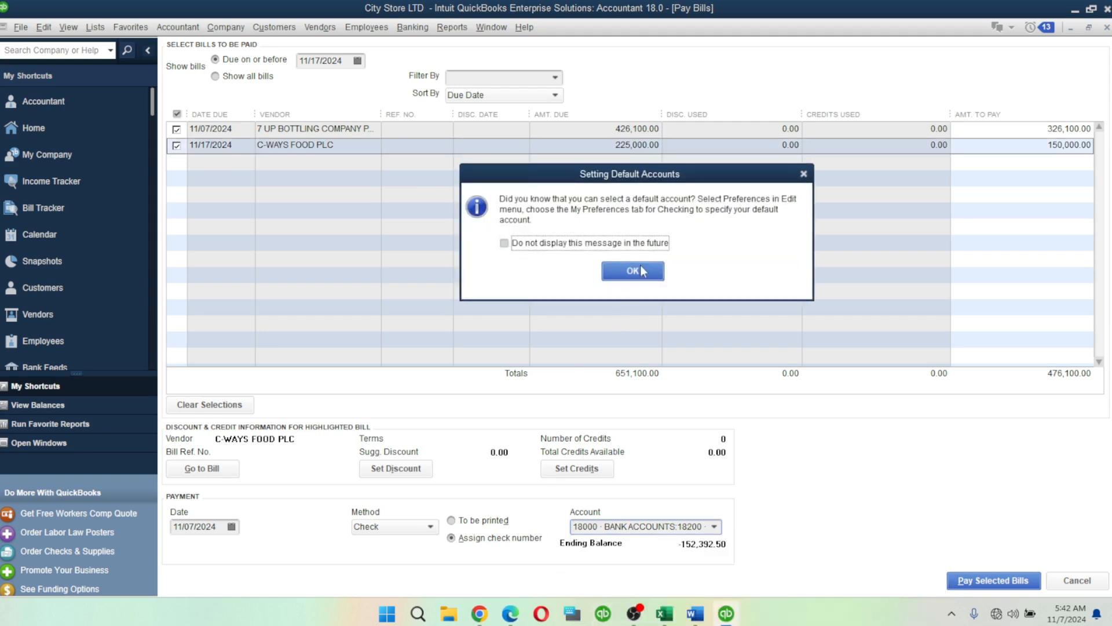
{"action": "left_click", "coordinate": [641, 268]}
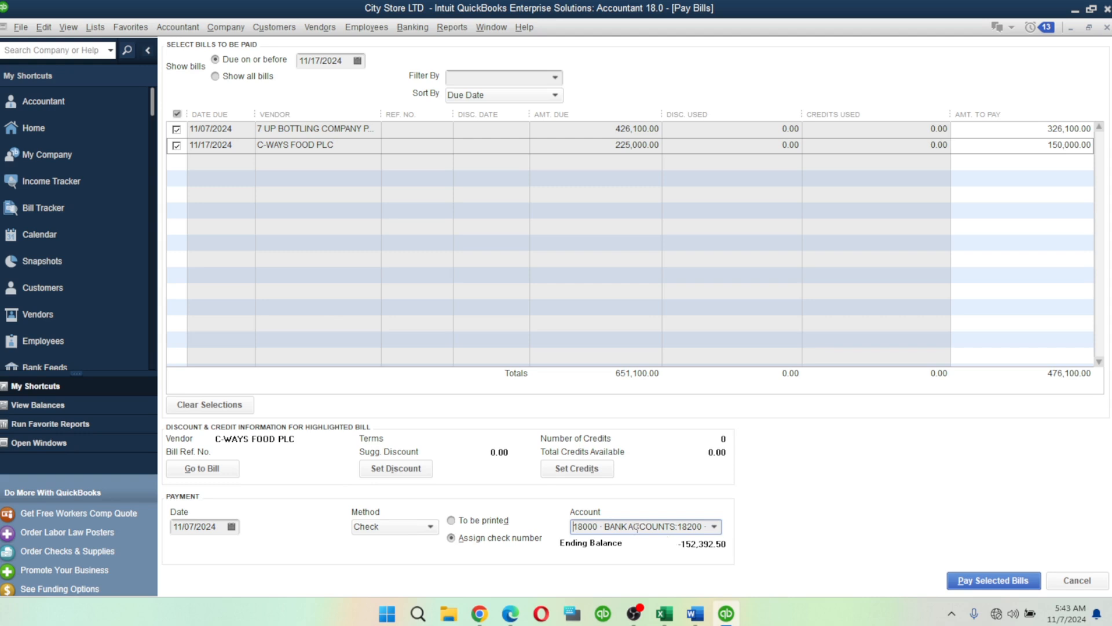
{"action": "left_click", "coordinate": [715, 526]}
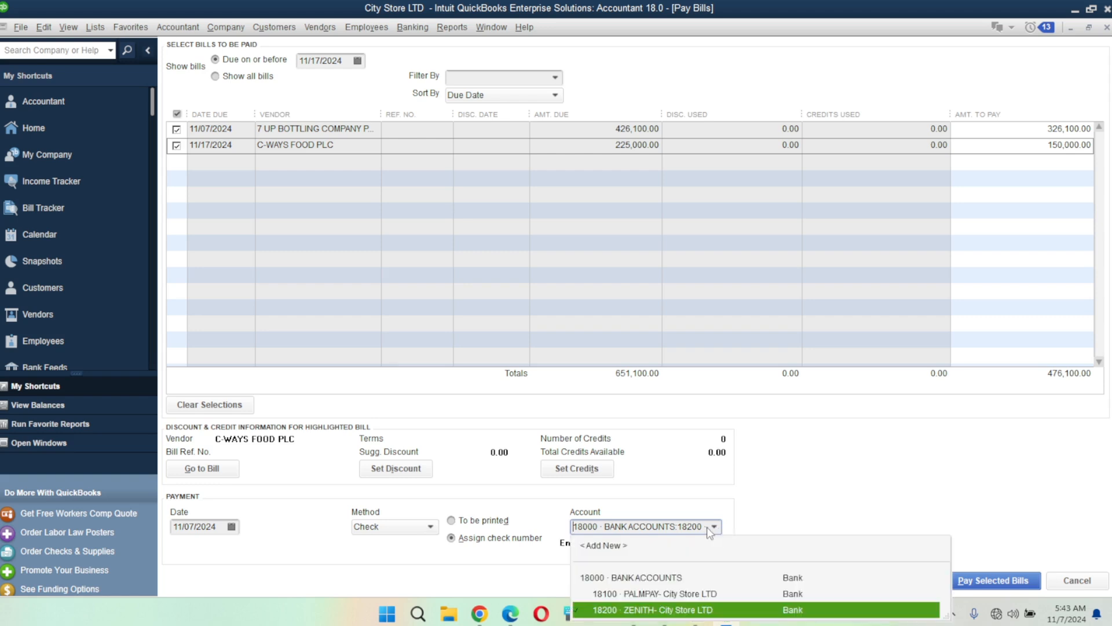
{"action": "left_click", "coordinate": [720, 527]}
{"action": "left_click", "coordinate": [719, 528]}
{"action": "left_click", "coordinate": [717, 527]}
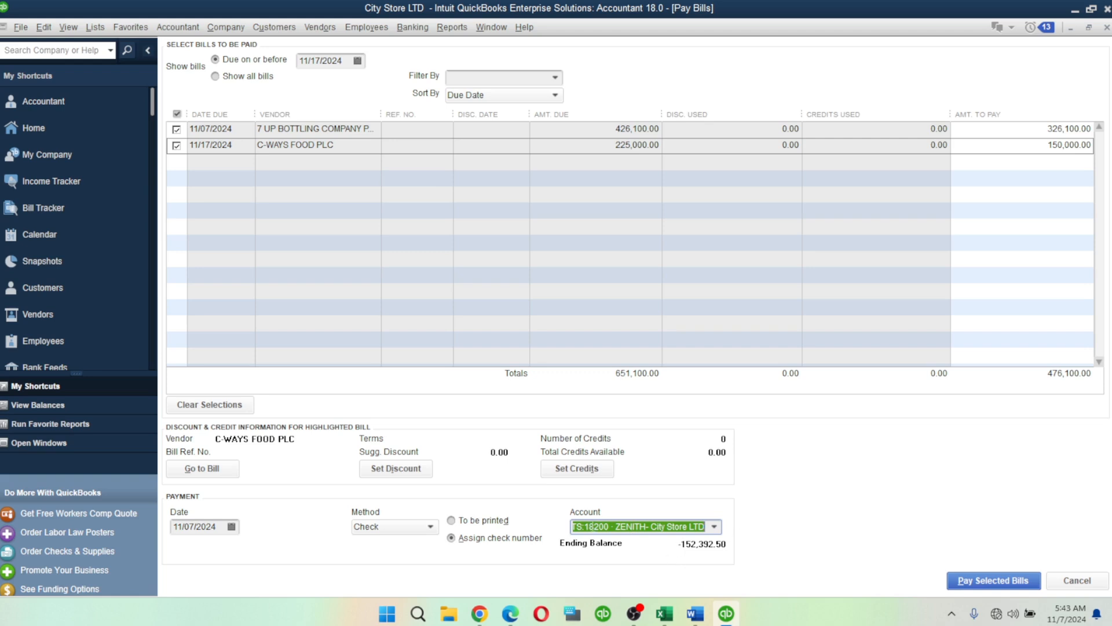
Pay the selected bills, assigning check number 10004 to 7 UP Bottling Company and 10005 to C-WAYS FOOD PLC.
{"action": "left_click", "coordinate": [991, 580]}
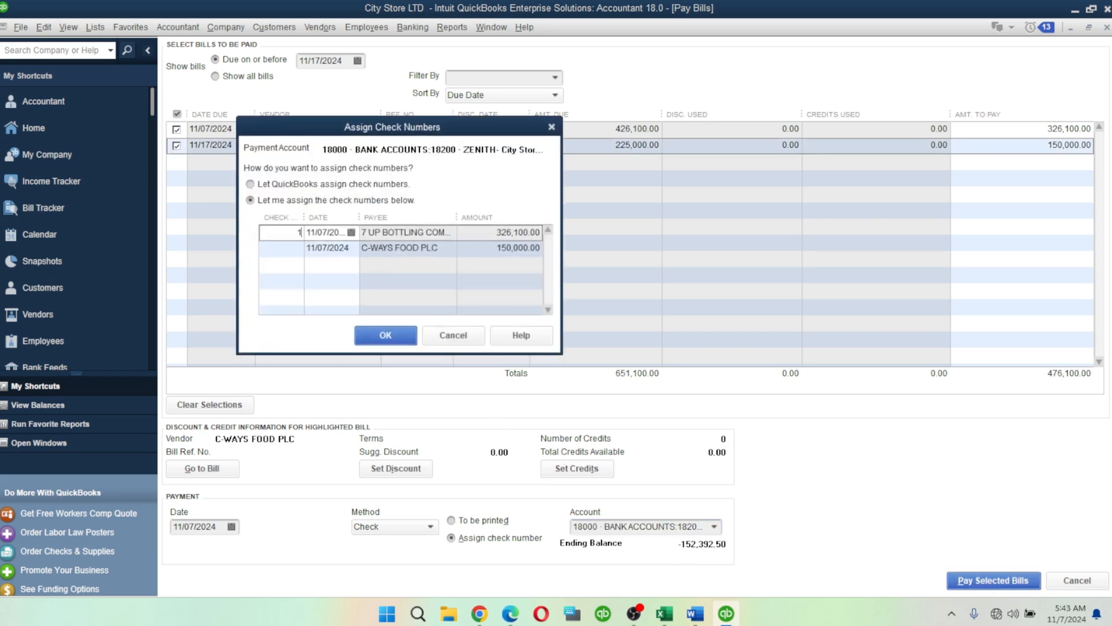
{"action": "type", "text": "10004"}
{"action": "left_click", "coordinate": [294, 254]}
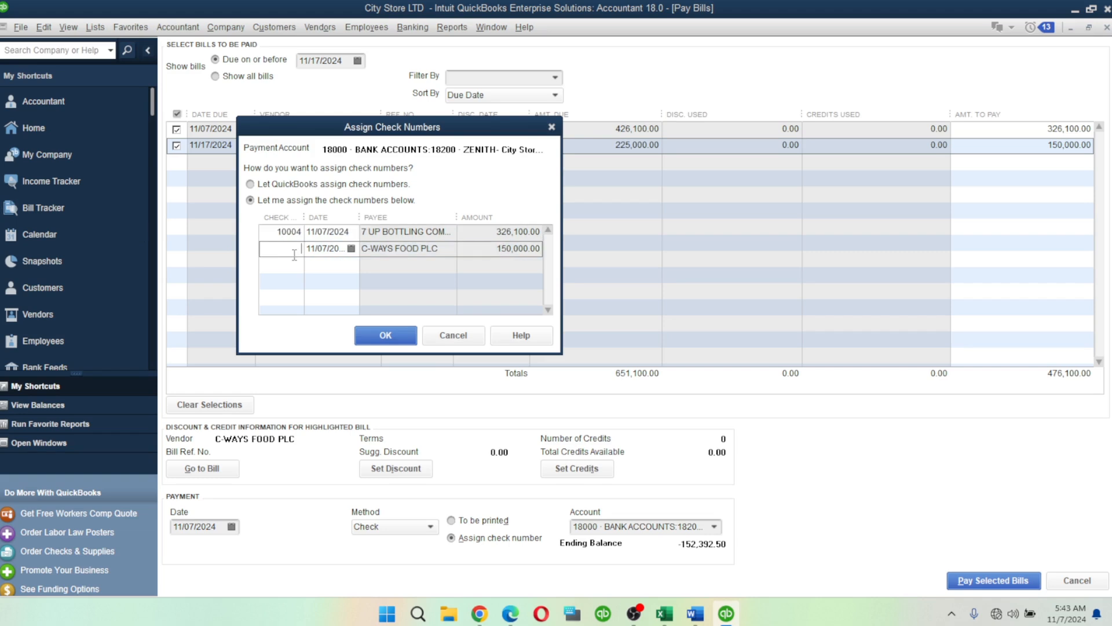
{"action": "type", "text": "10005"}
{"action": "left_click", "coordinate": [387, 334]}
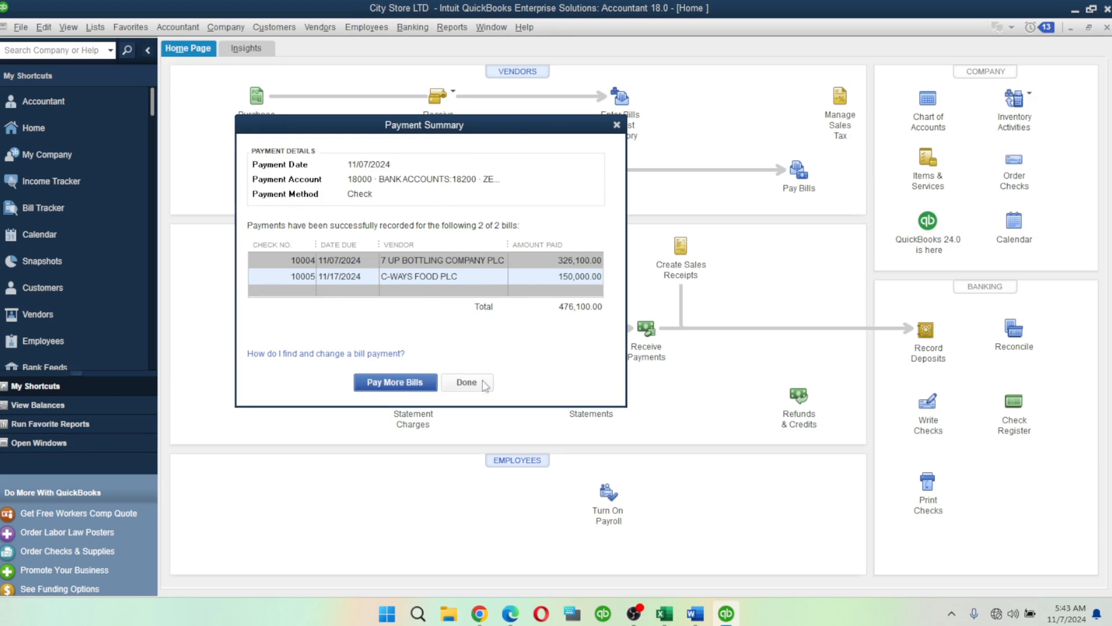
Close the payment summary and review the paid and unpaid vendor transactions in the Bill Tracker.
{"action": "left_click", "coordinate": [467, 383]}
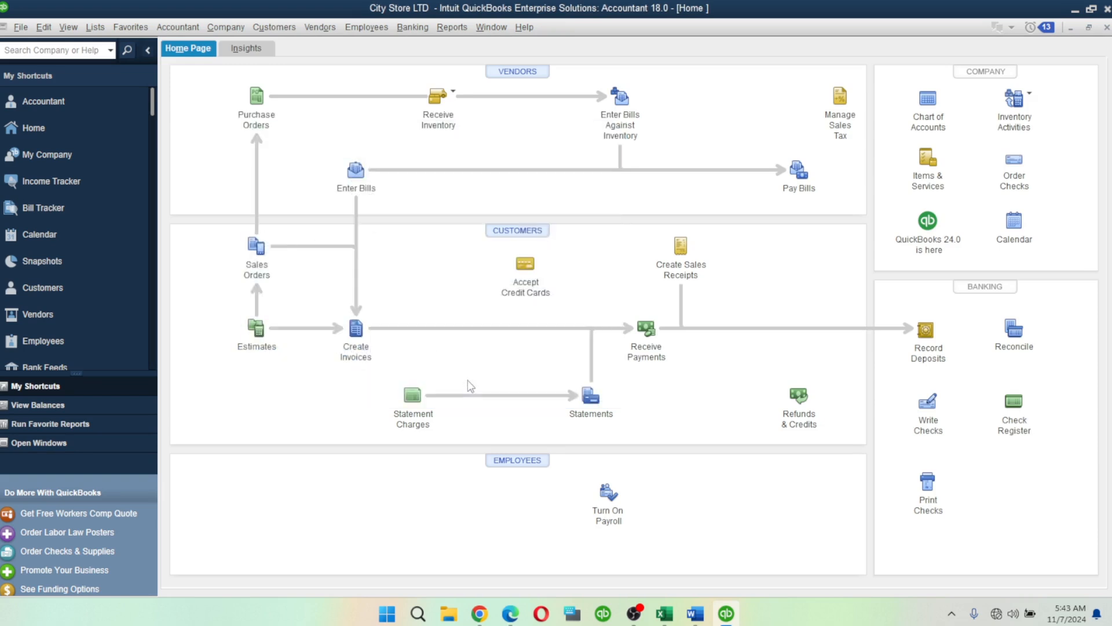
{"action": "left_click", "coordinate": [56, 206]}
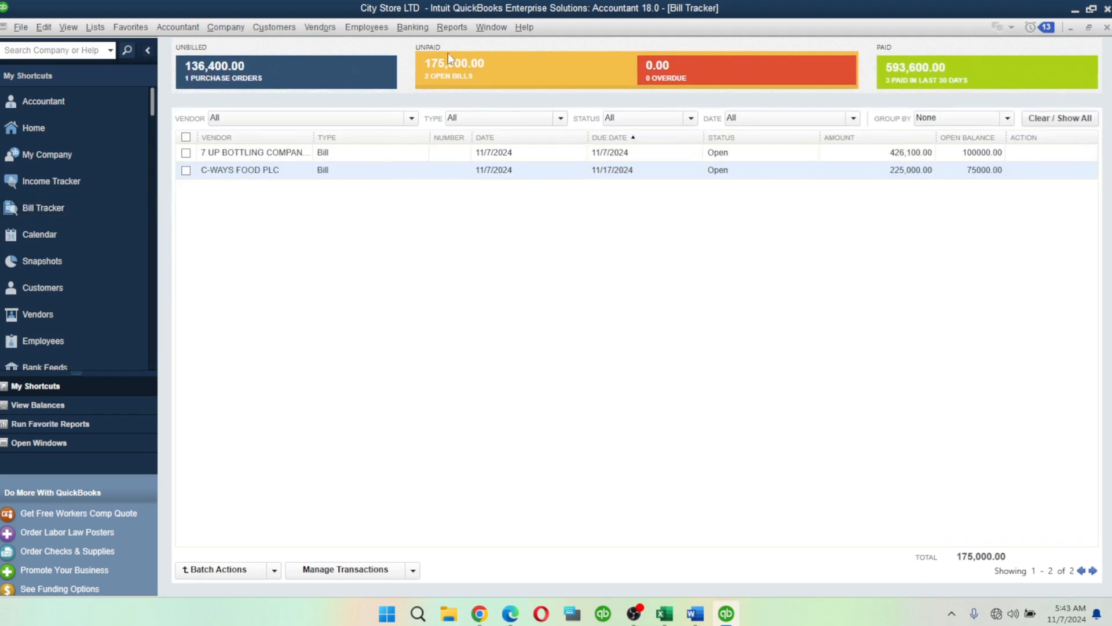
{"action": "left_click", "coordinate": [920, 67]}
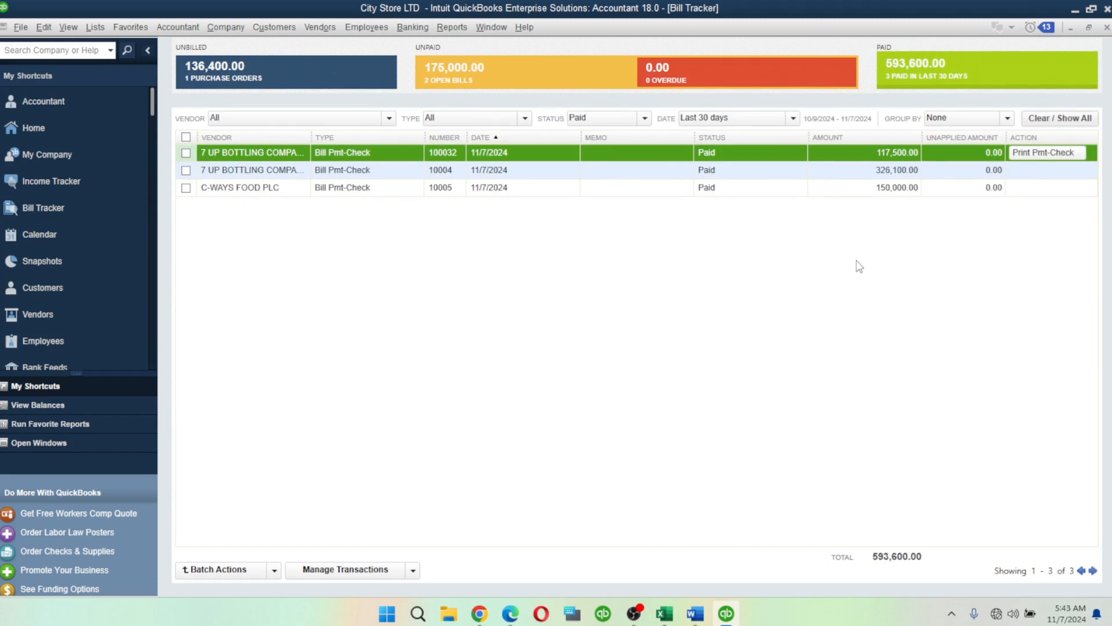
{"action": "left_click", "coordinate": [555, 88]}
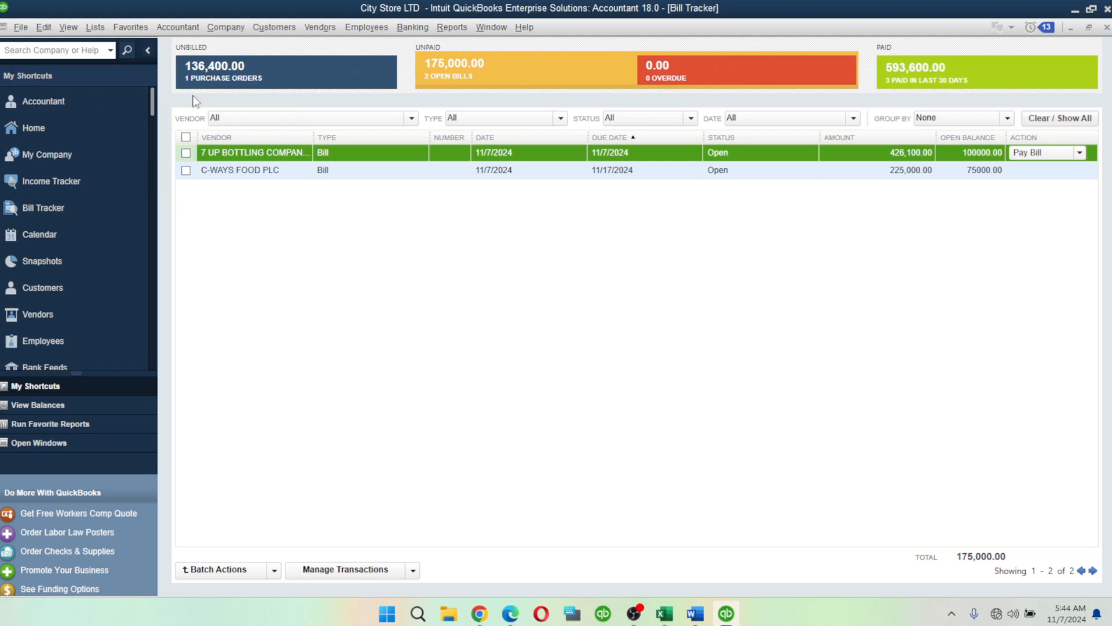
Return to the home page, check the remaining amounts due in Pay Bills, and close it without paying.
{"action": "left_click", "coordinate": [51, 125]}
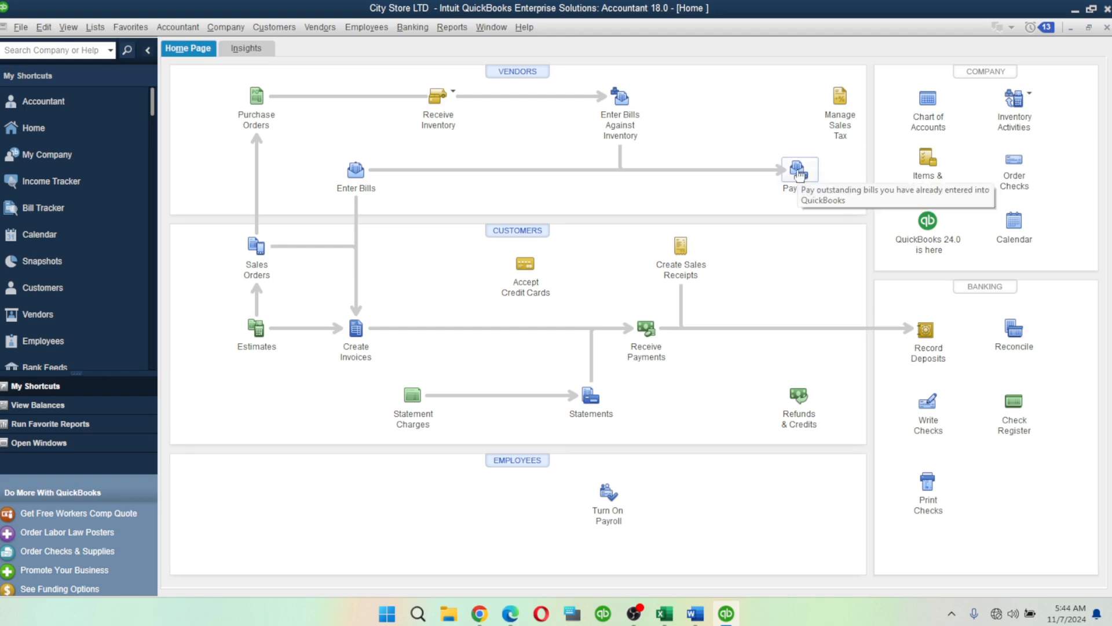
{"action": "left_click", "coordinate": [798, 172]}
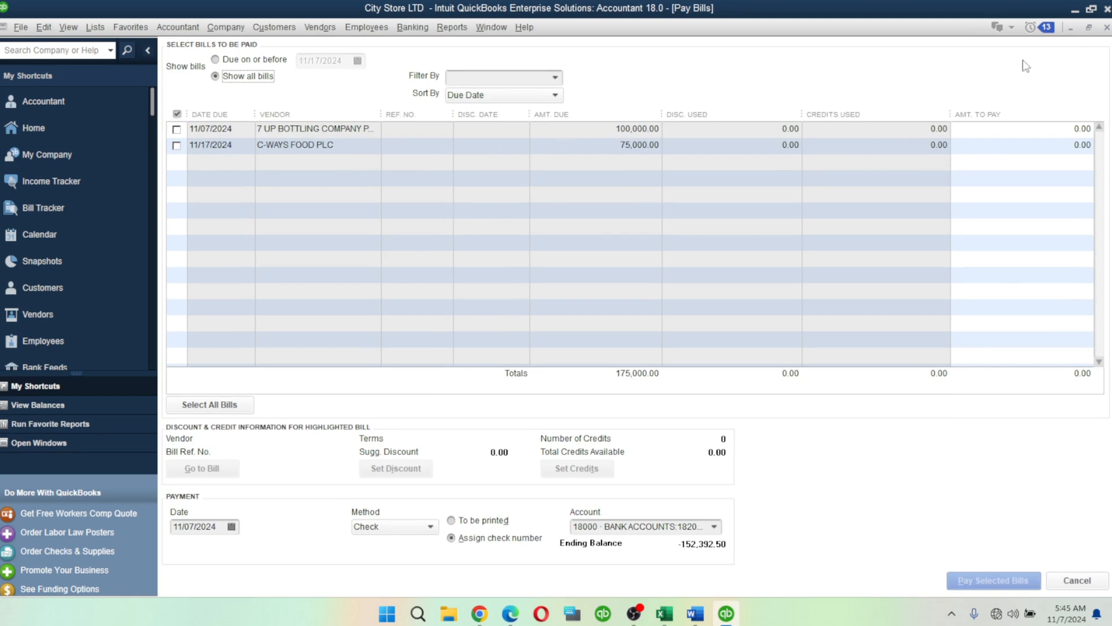
{"action": "left_click", "coordinate": [1107, 27]}
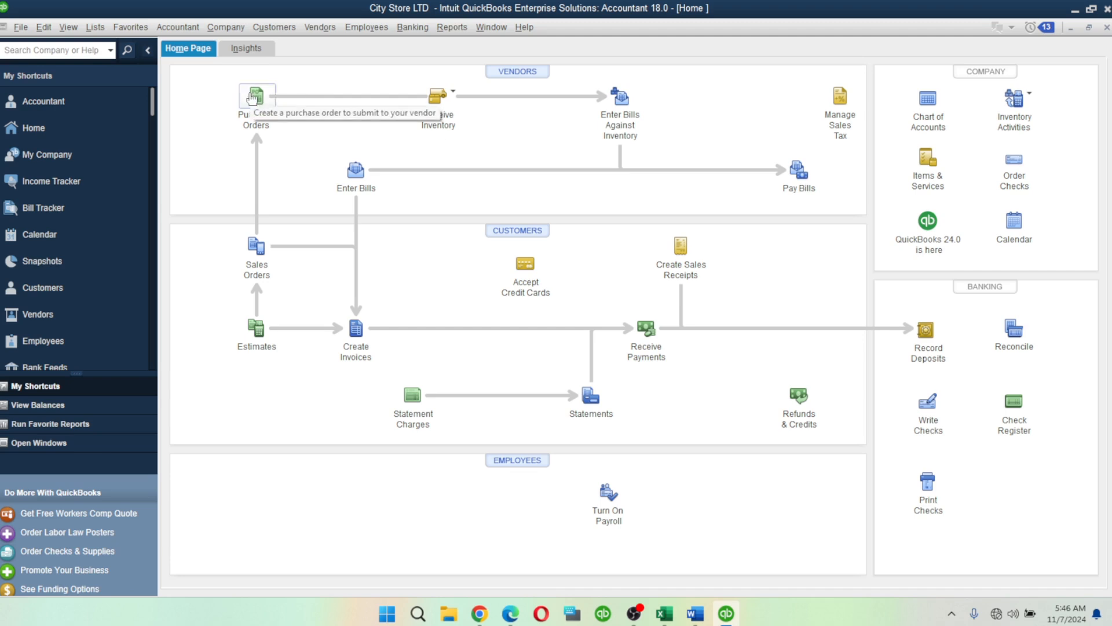
{"action": "left_click", "coordinate": [454, 94]}
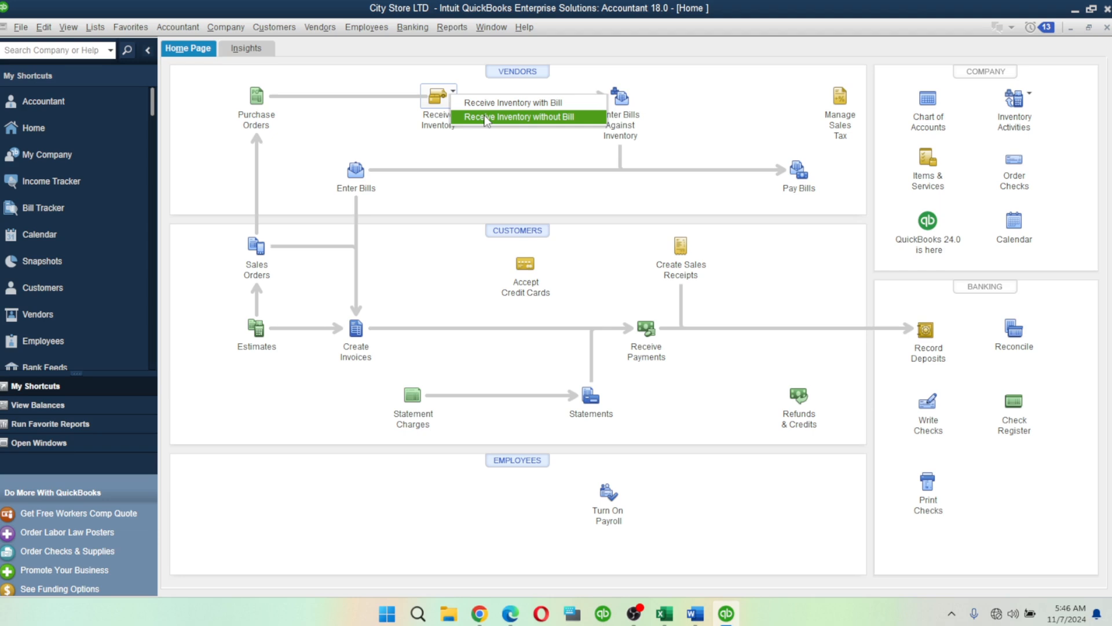
{"action": "left_click", "coordinate": [683, 109]}
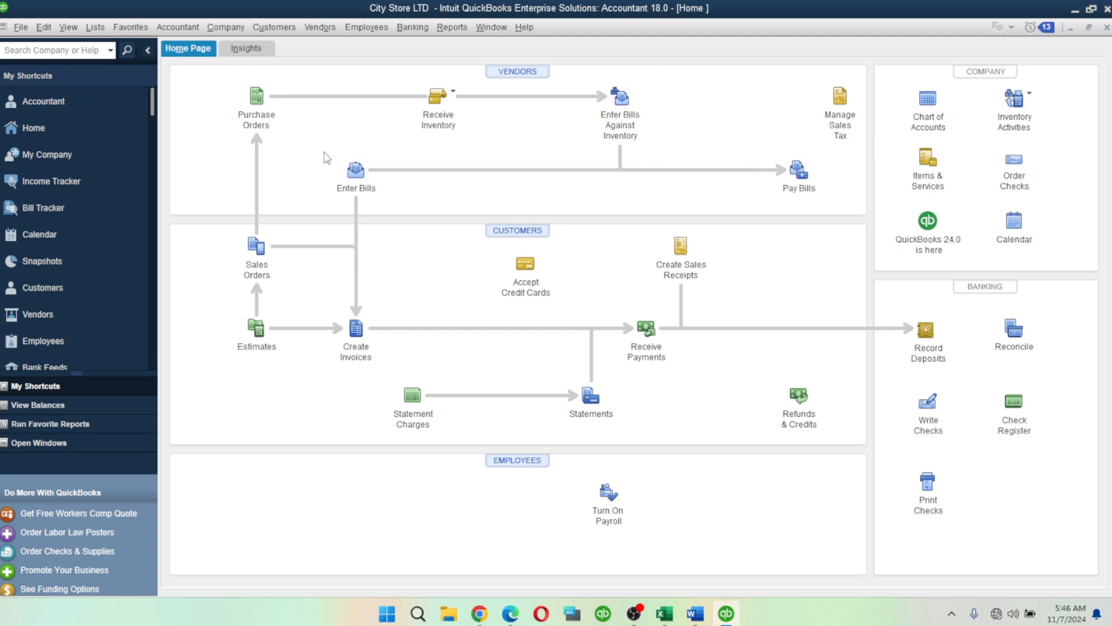
{"action": "left_click", "coordinate": [356, 169]}
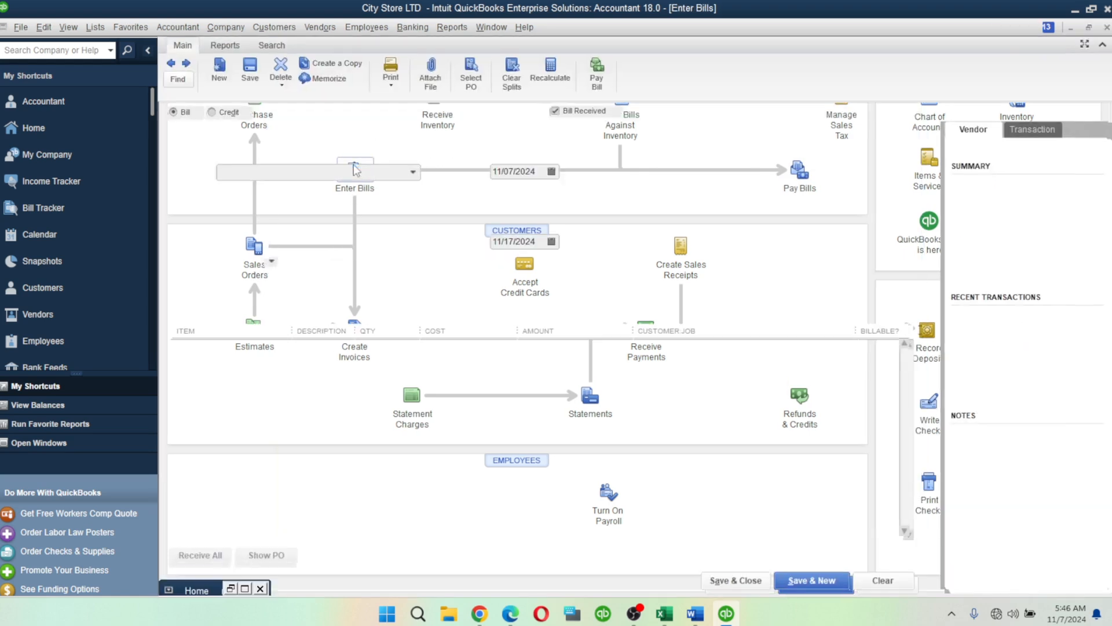
{"action": "left_click", "coordinate": [414, 172]}
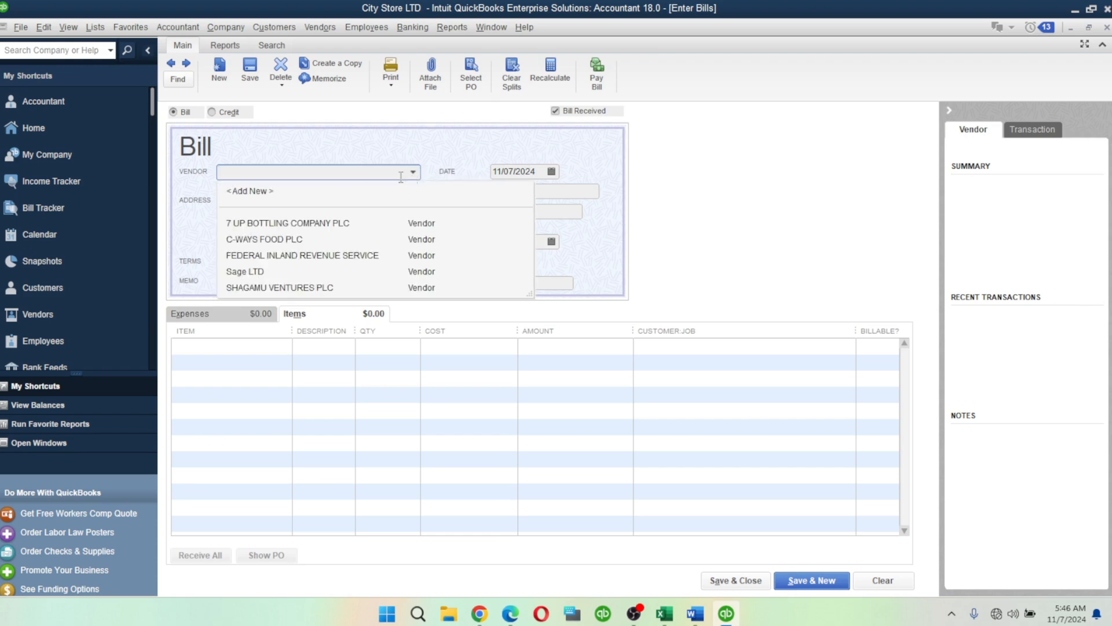
{"action": "left_click", "coordinate": [285, 240]}
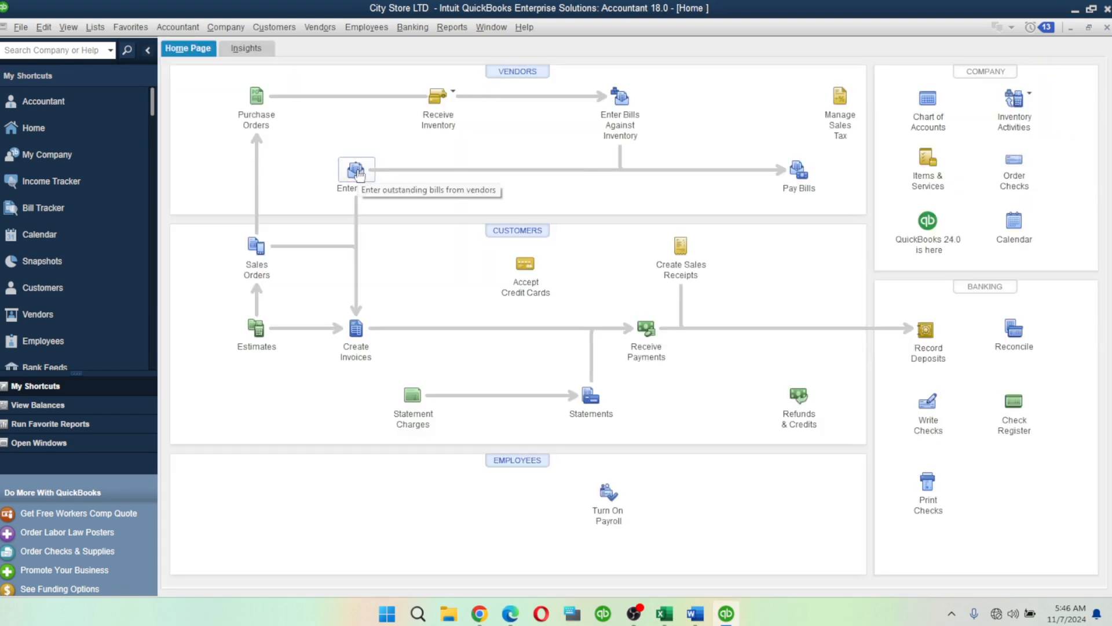
{"action": "left_click", "coordinate": [356, 169]}
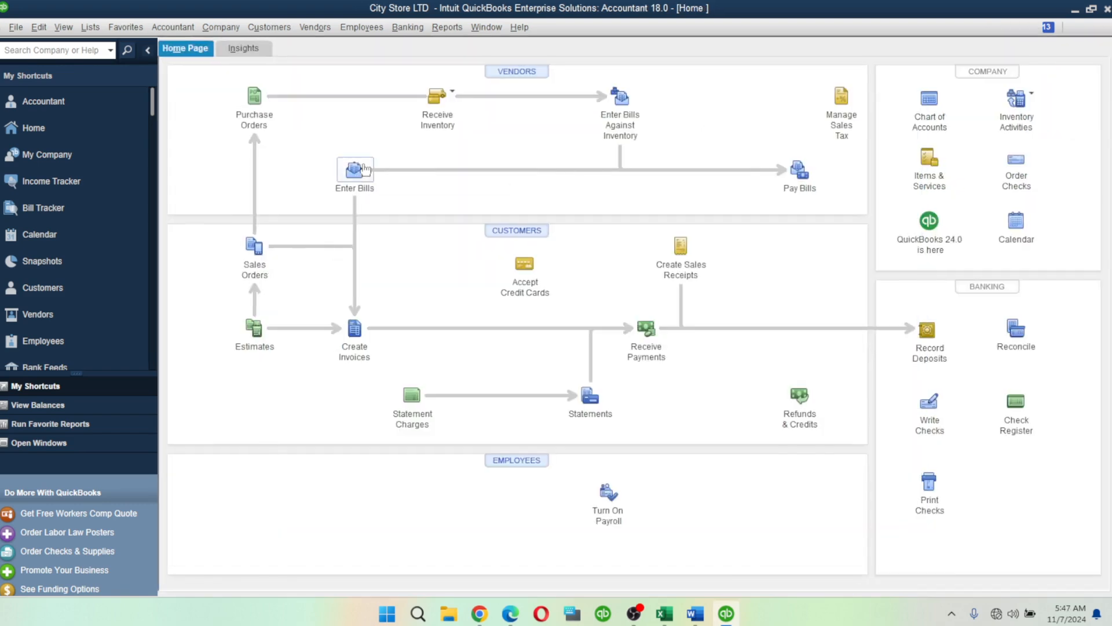
{"action": "left_click", "coordinate": [414, 171]}
{"action": "left_click", "coordinate": [697, 126]}
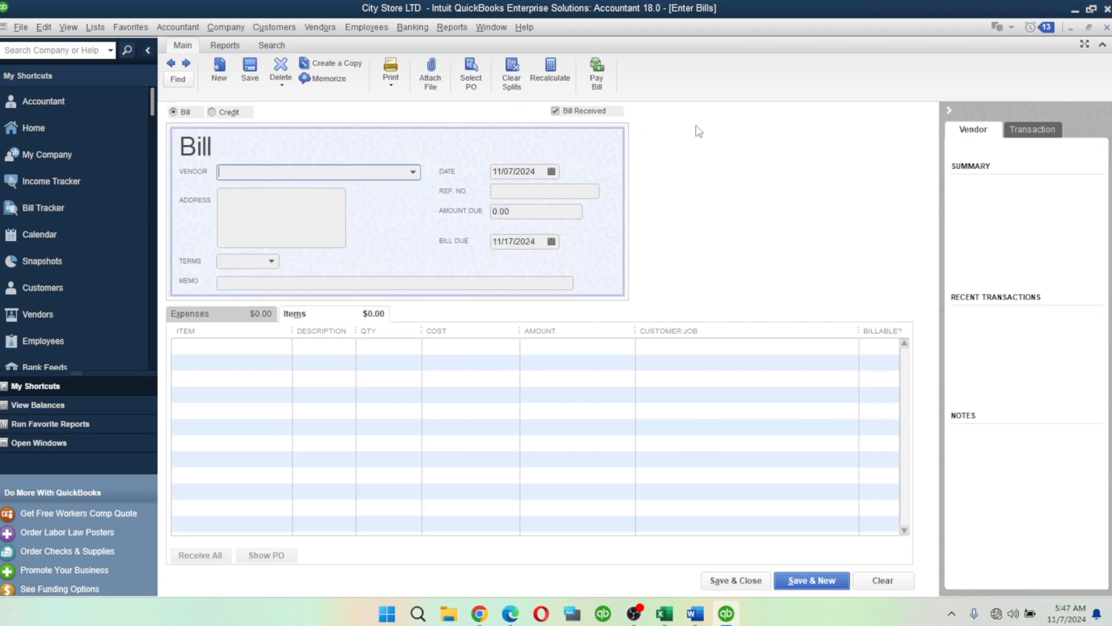
{"action": "left_click", "coordinate": [1107, 27]}
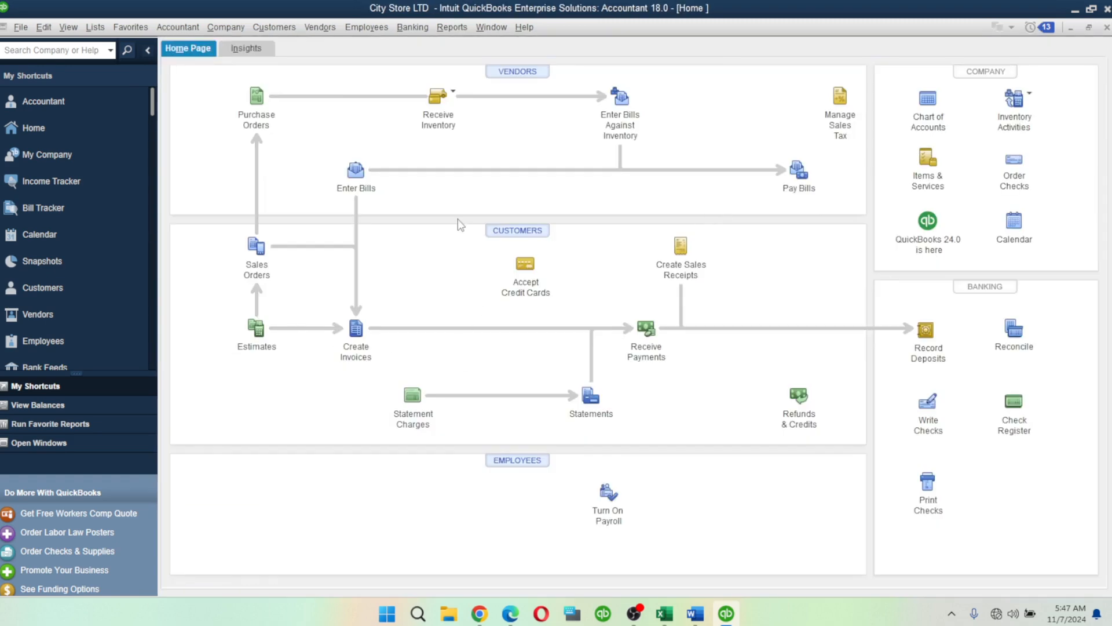
Start a new expense bill and add a vendor named Banks Engeering from its vendor field.
{"action": "left_click", "coordinate": [360, 174]}
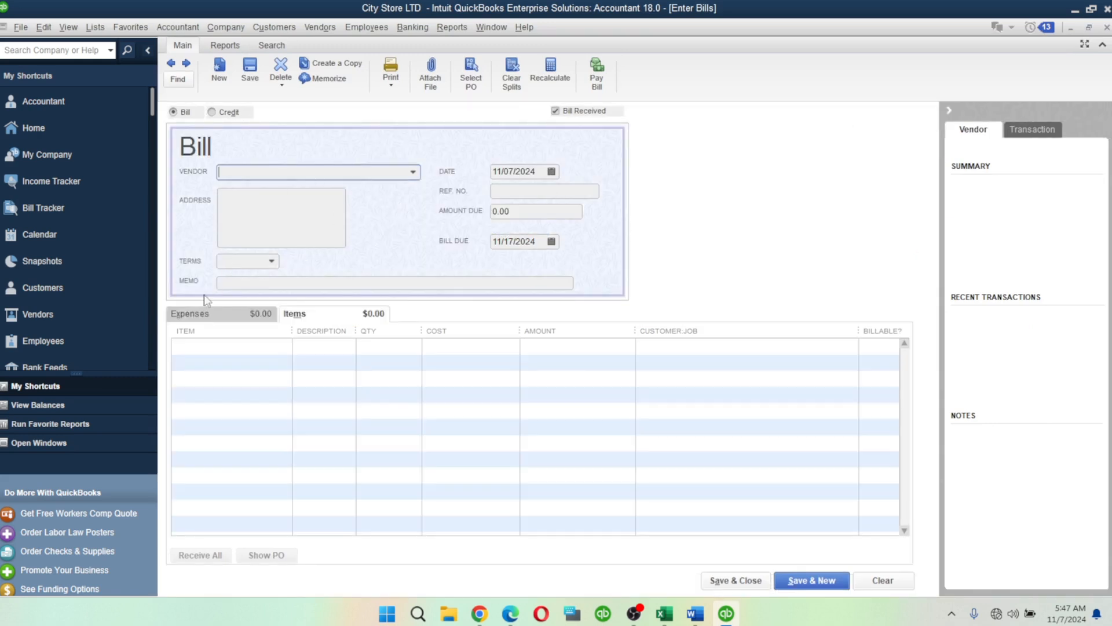
{"action": "left_click", "coordinate": [244, 318]}
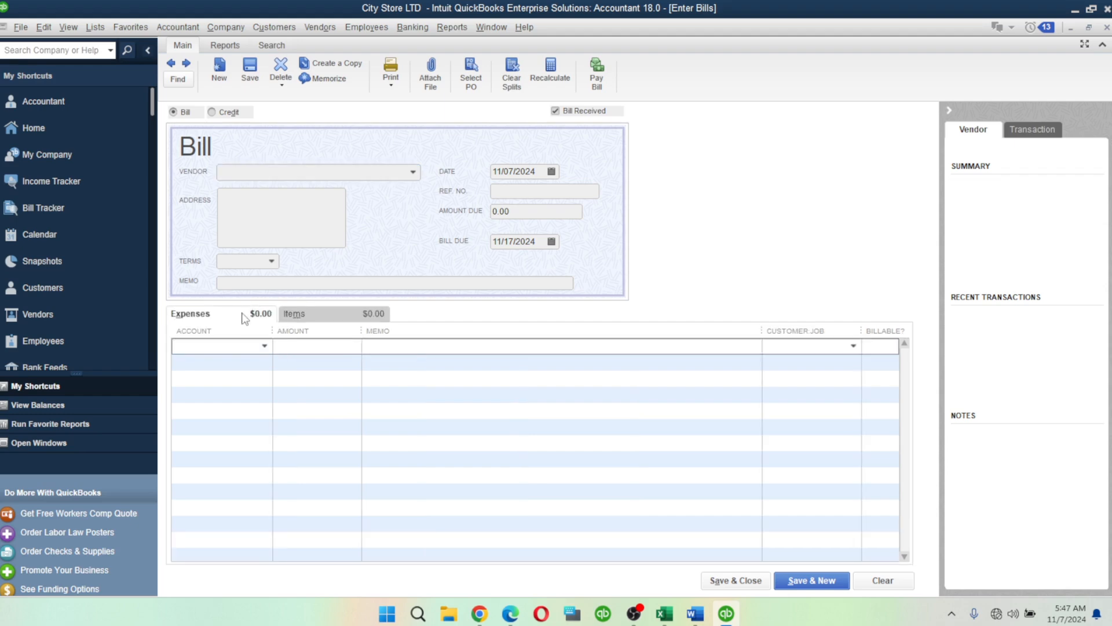
{"action": "left_click", "coordinate": [322, 315]}
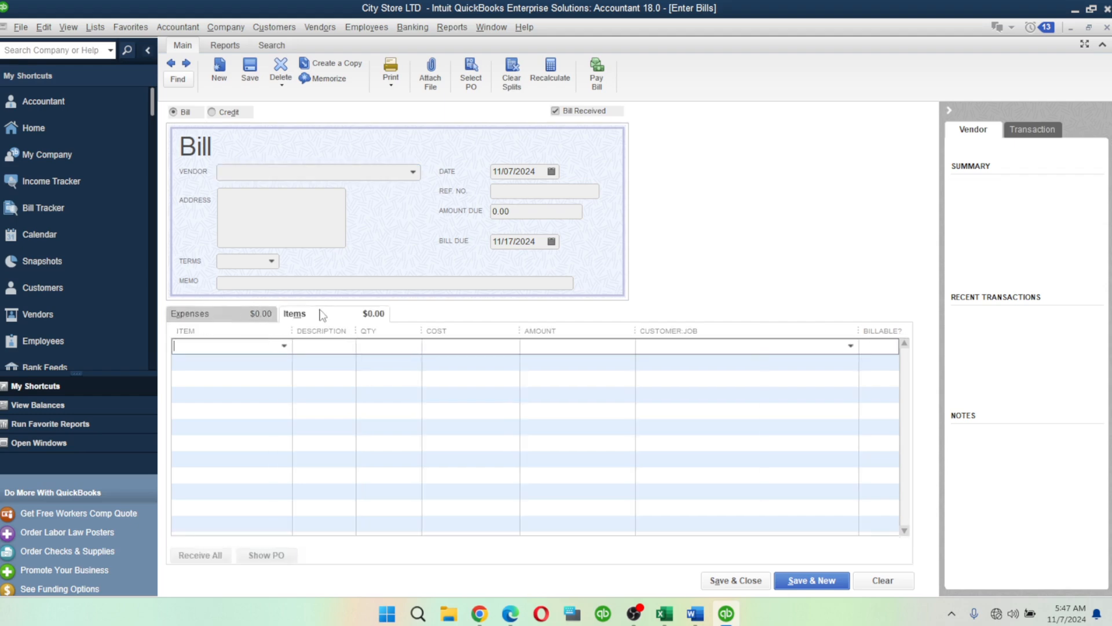
{"action": "left_click", "coordinate": [217, 315]}
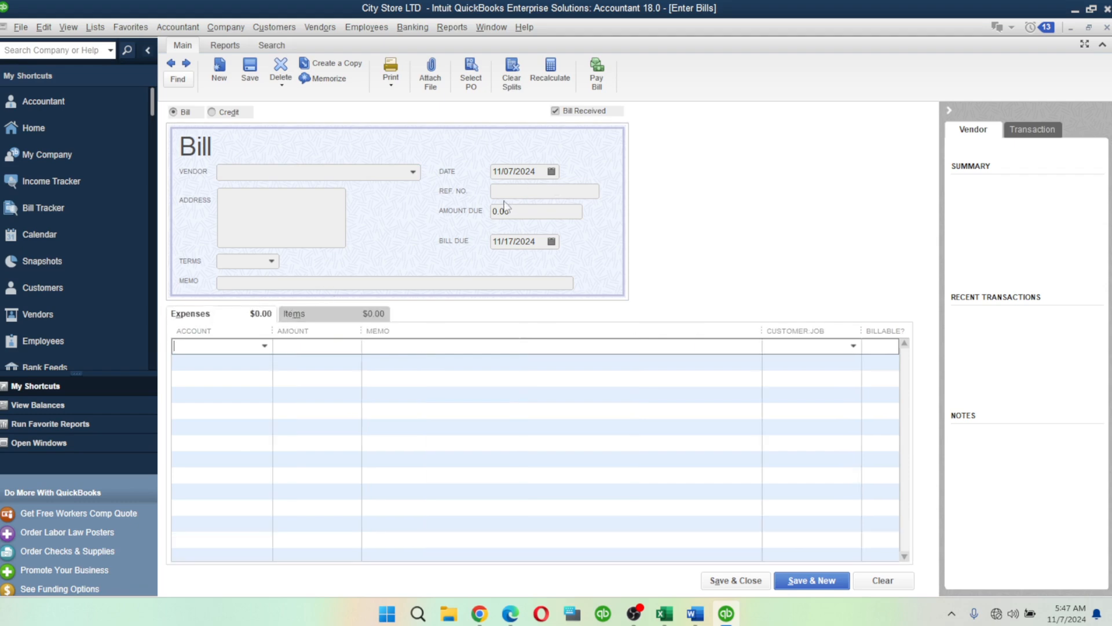
{"action": "left_click", "coordinate": [413, 172]}
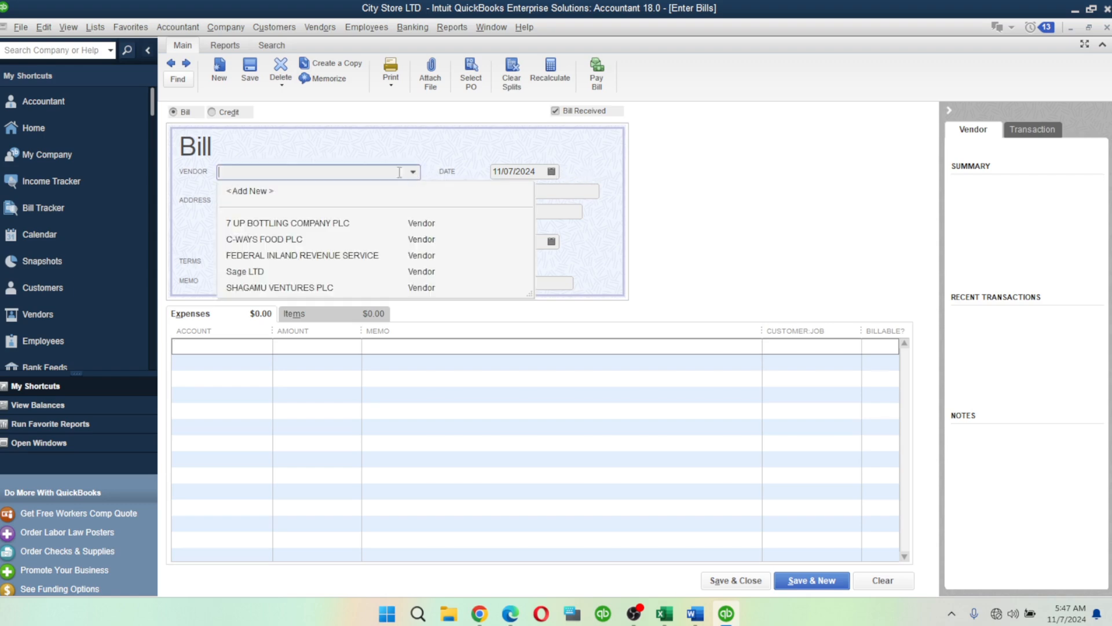
{"action": "left_click", "coordinate": [259, 193]}
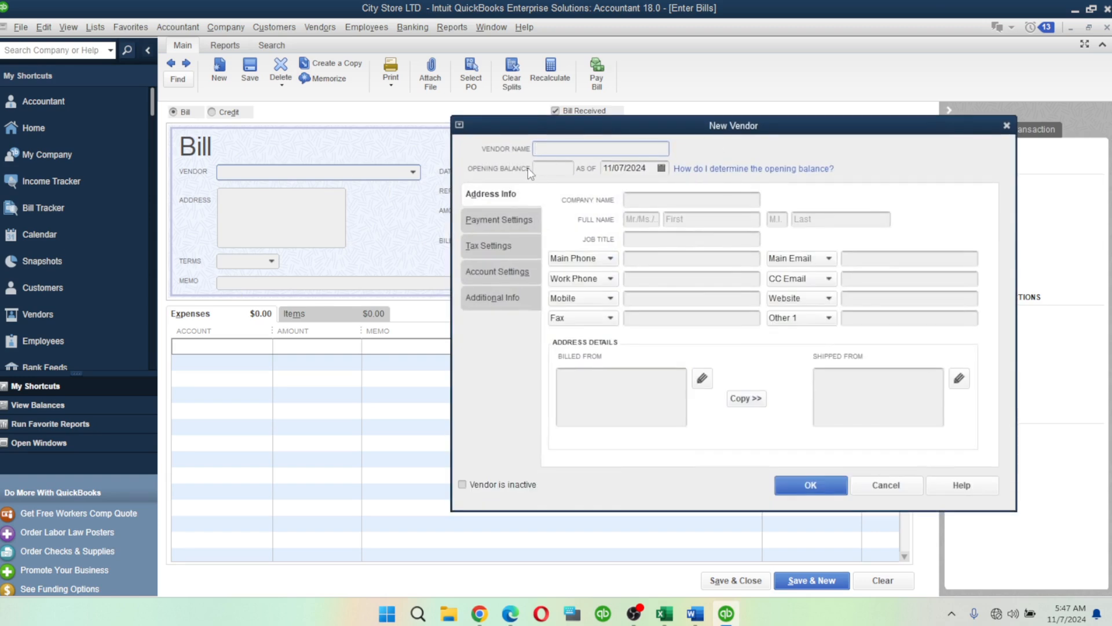
{"action": "type", "text": "Banks Engeering"}
{"action": "left_click", "coordinate": [816, 480]}
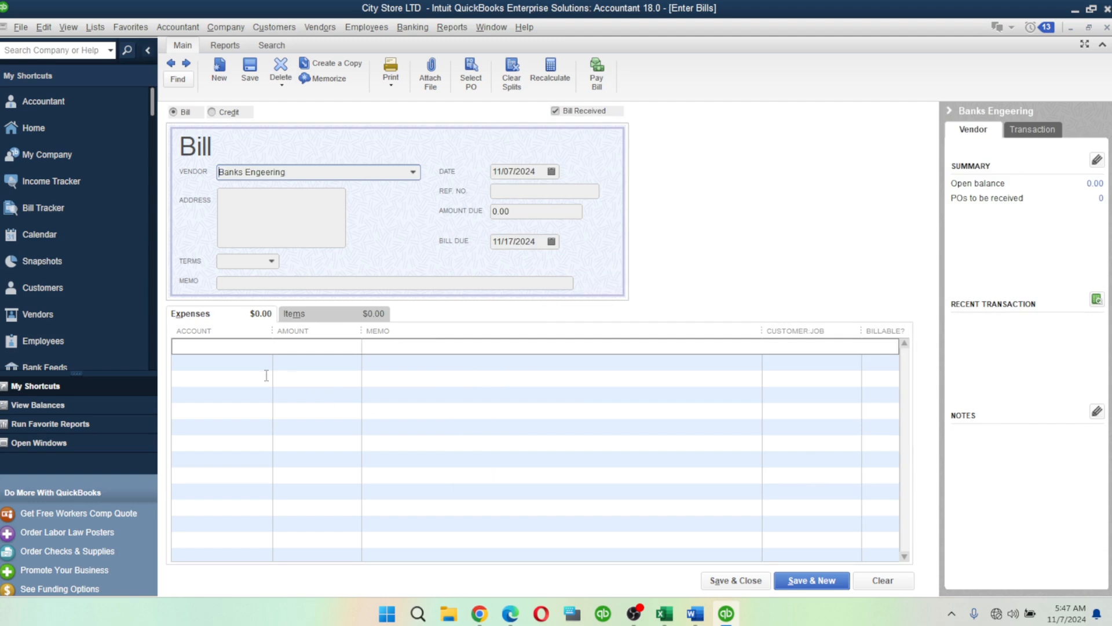
{"action": "left_click", "coordinate": [273, 347]}
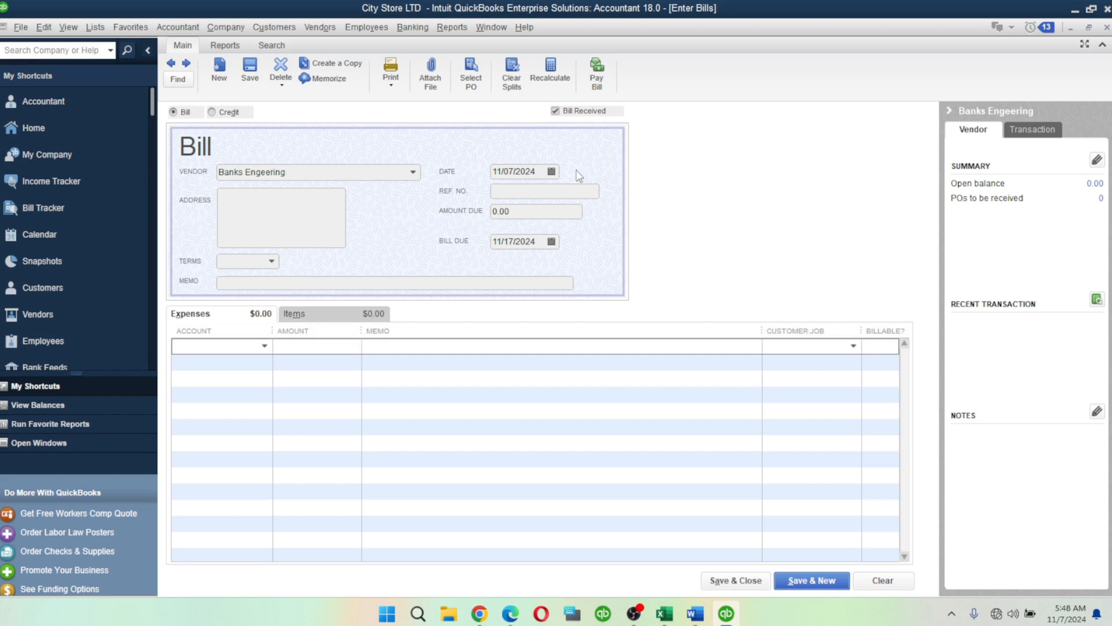
{"action": "left_click", "coordinate": [265, 346]}
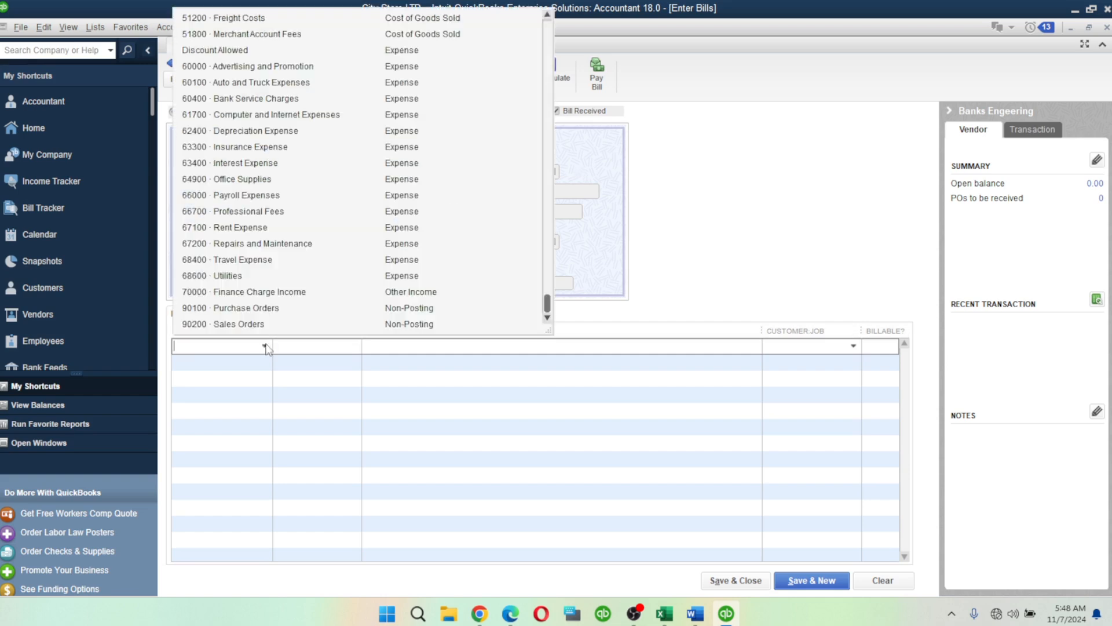
{"action": "left_click", "coordinate": [265, 346]}
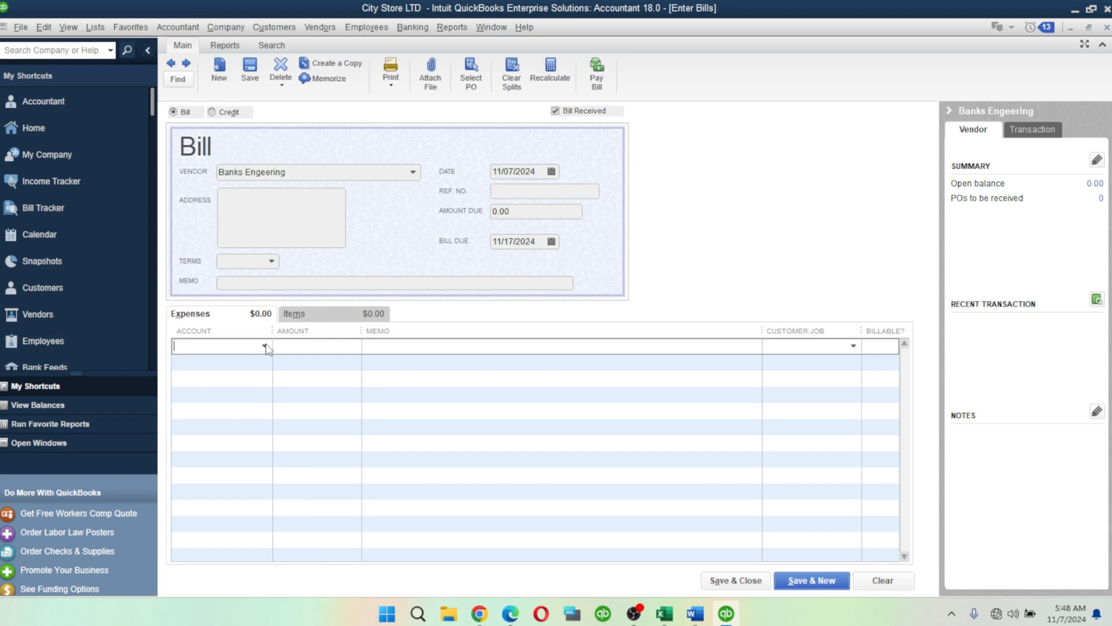
{"action": "left_click", "coordinate": [265, 346]}
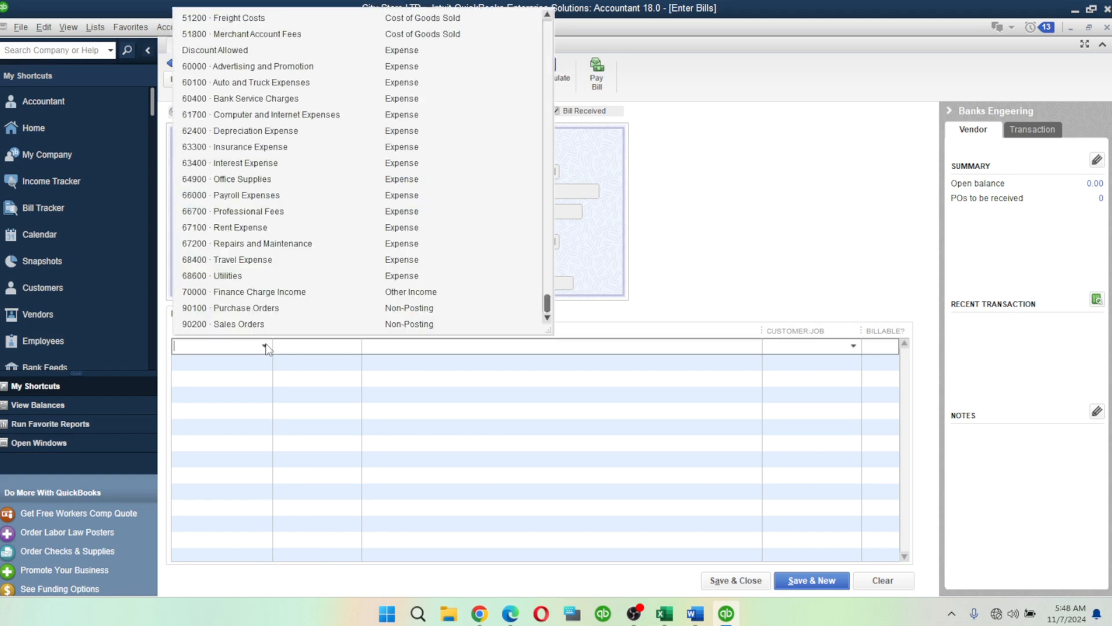
{"action": "left_click", "coordinate": [265, 346]}
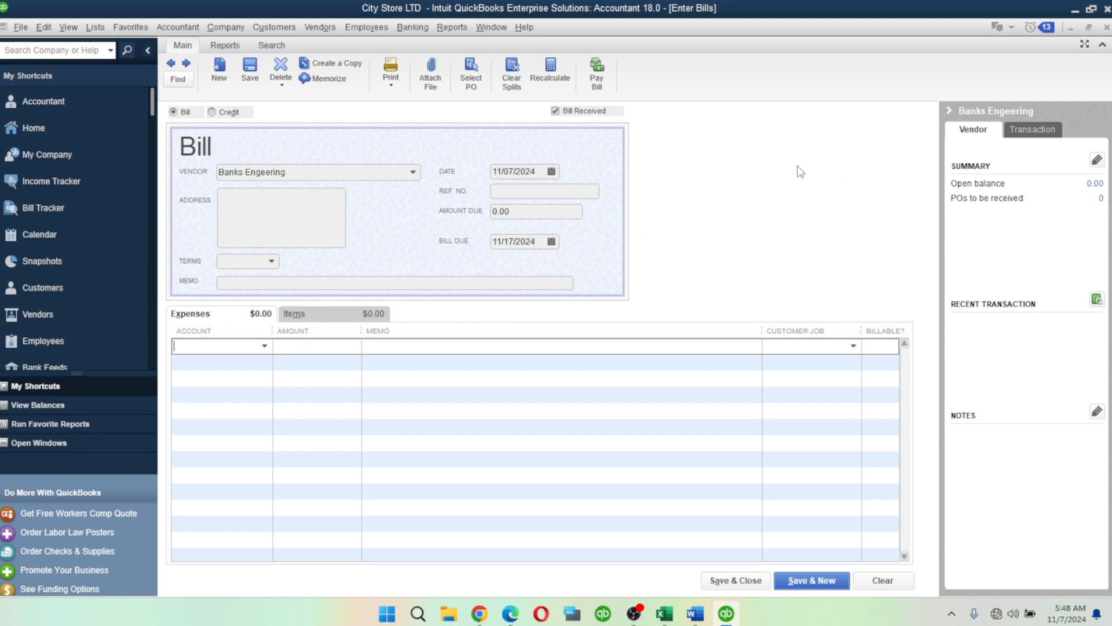
{"action": "left_click", "coordinate": [913, 576]}
{"action": "key", "text": "Escape"}
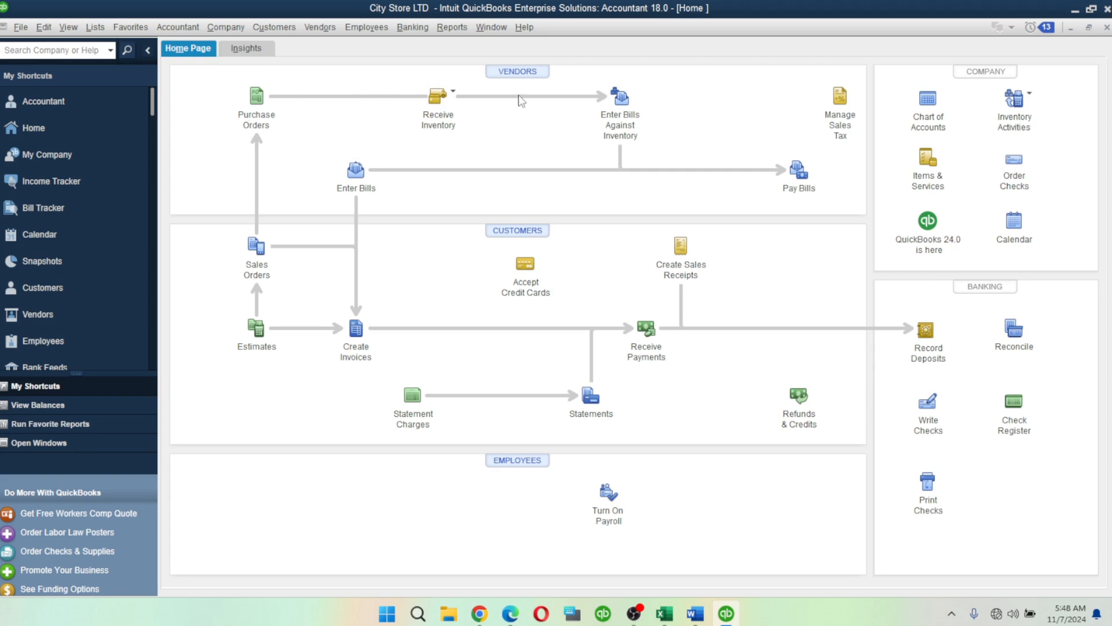
Open a new bill for expenses and select Banks Engeering as its vendor.
{"action": "left_click", "coordinate": [362, 179]}
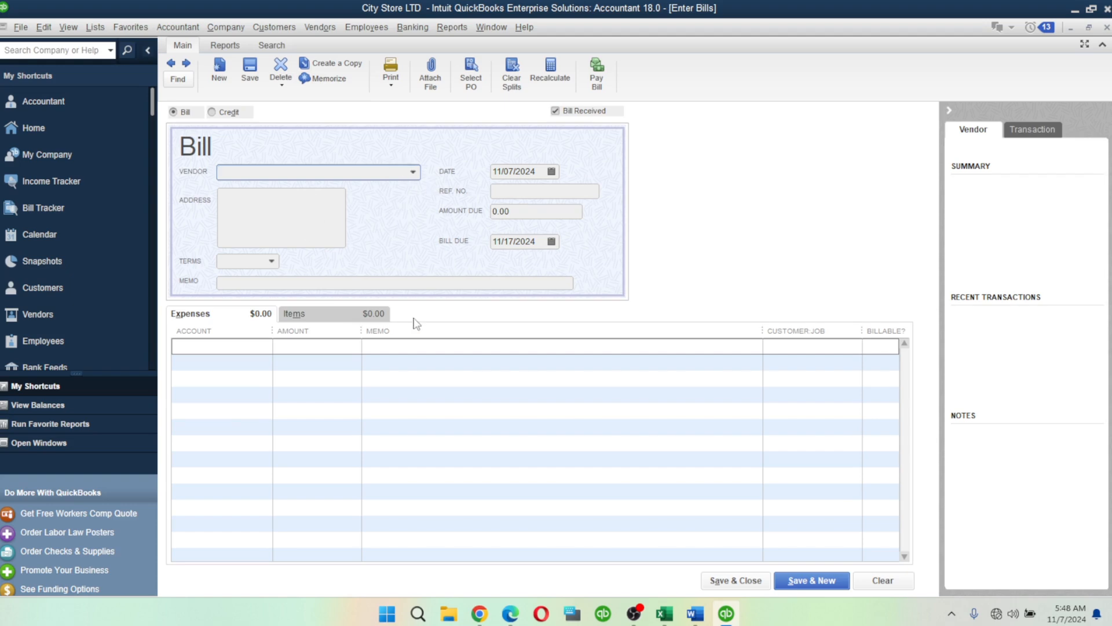
{"action": "left_click", "coordinate": [313, 316]}
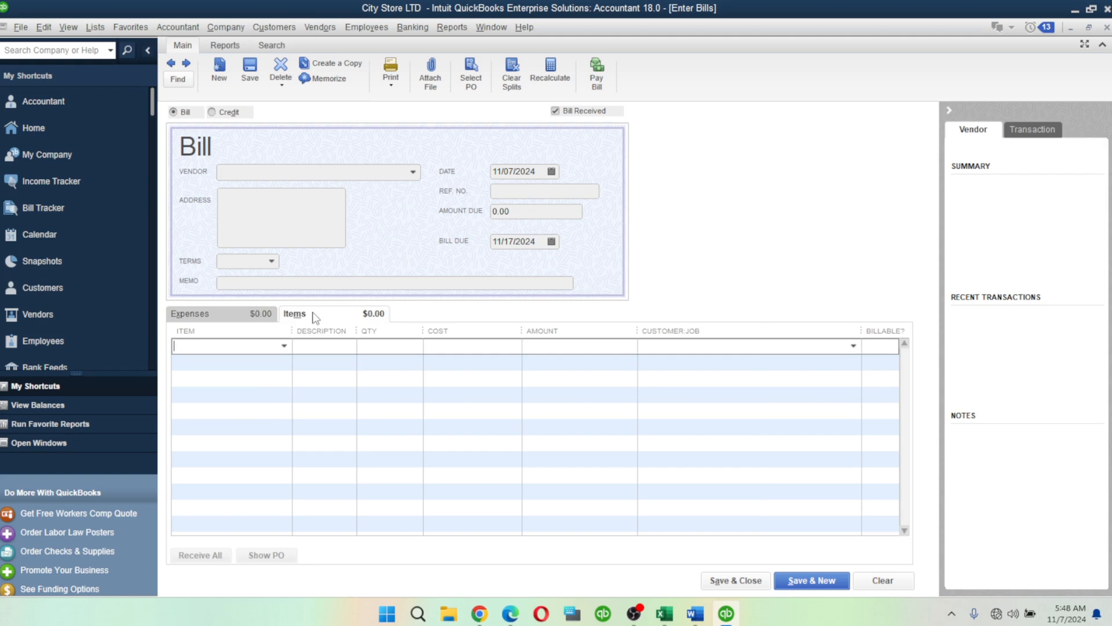
{"action": "left_click", "coordinate": [238, 314]}
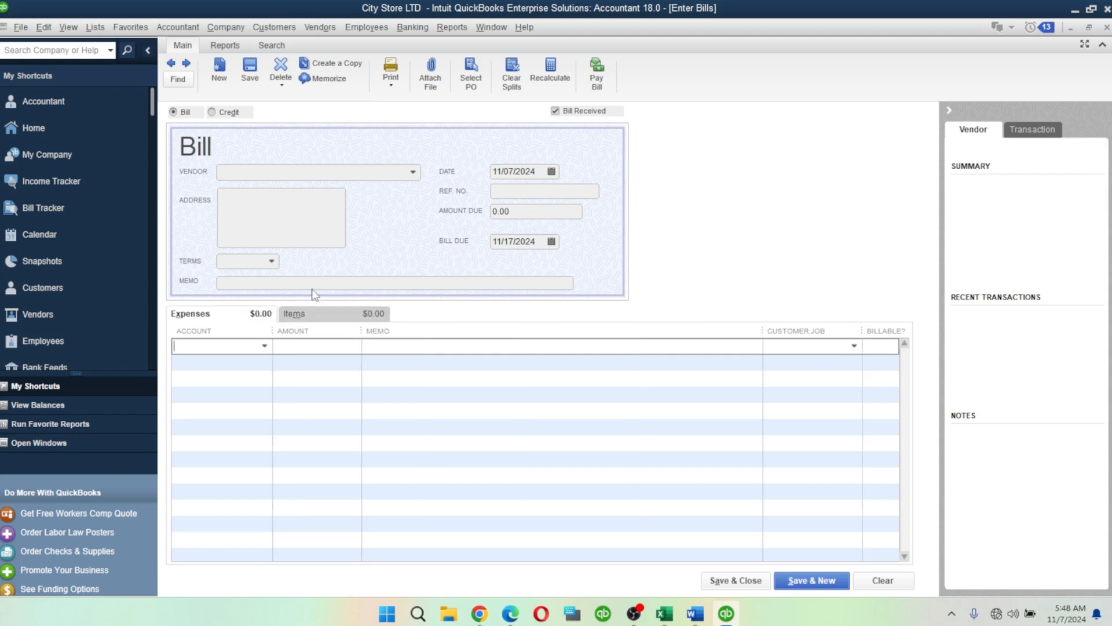
{"action": "left_click", "coordinate": [412, 173]}
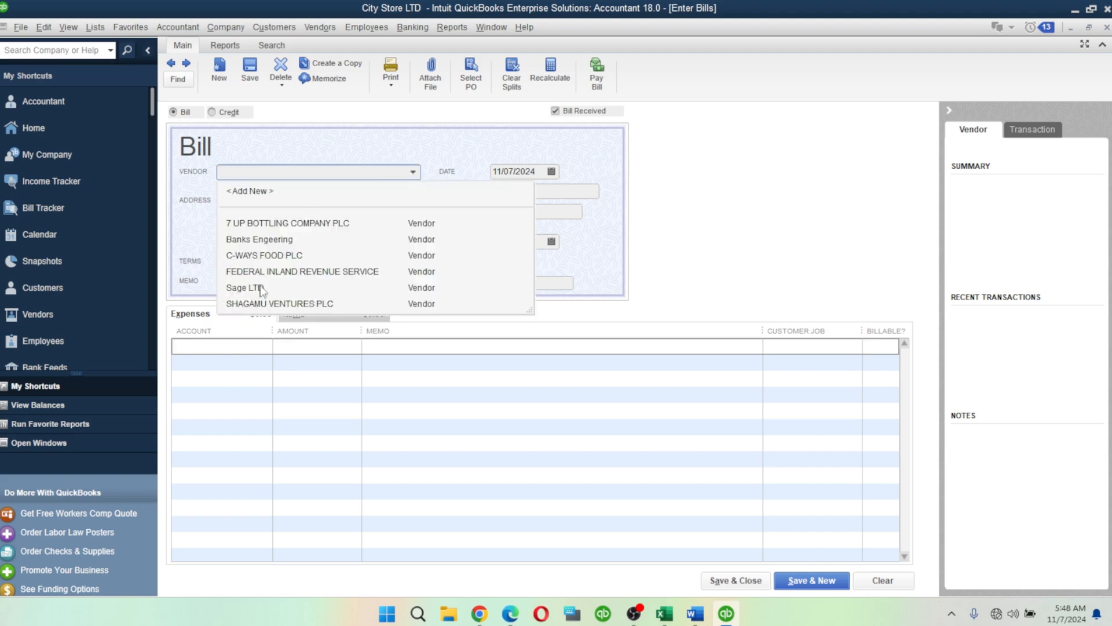
{"action": "type", "text": "Banks Engeering"}
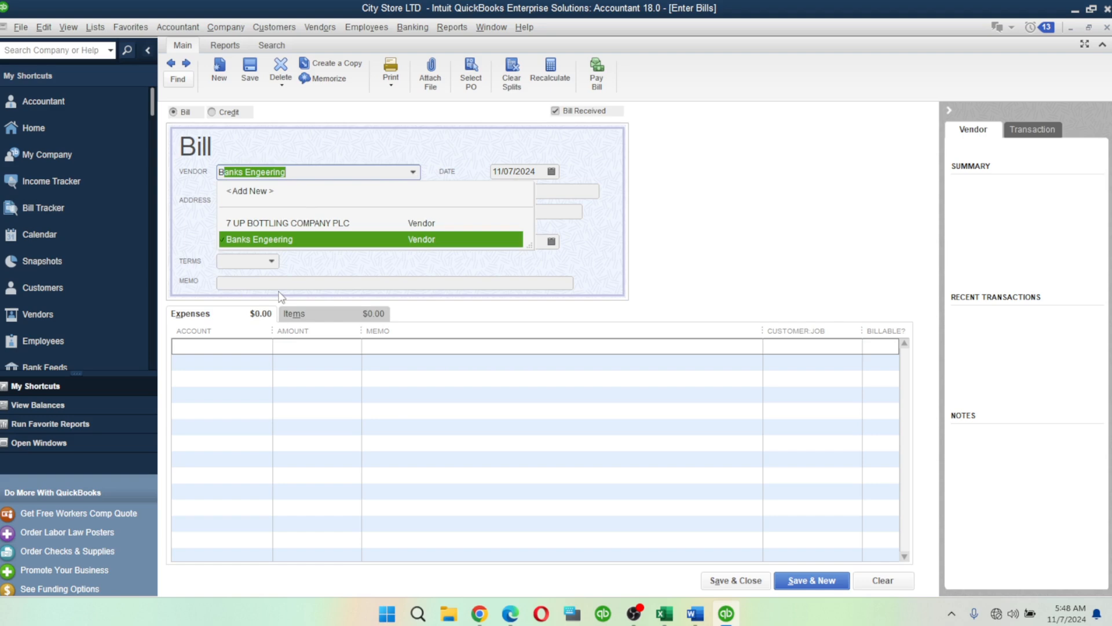
{"action": "key", "text": "Tab"}
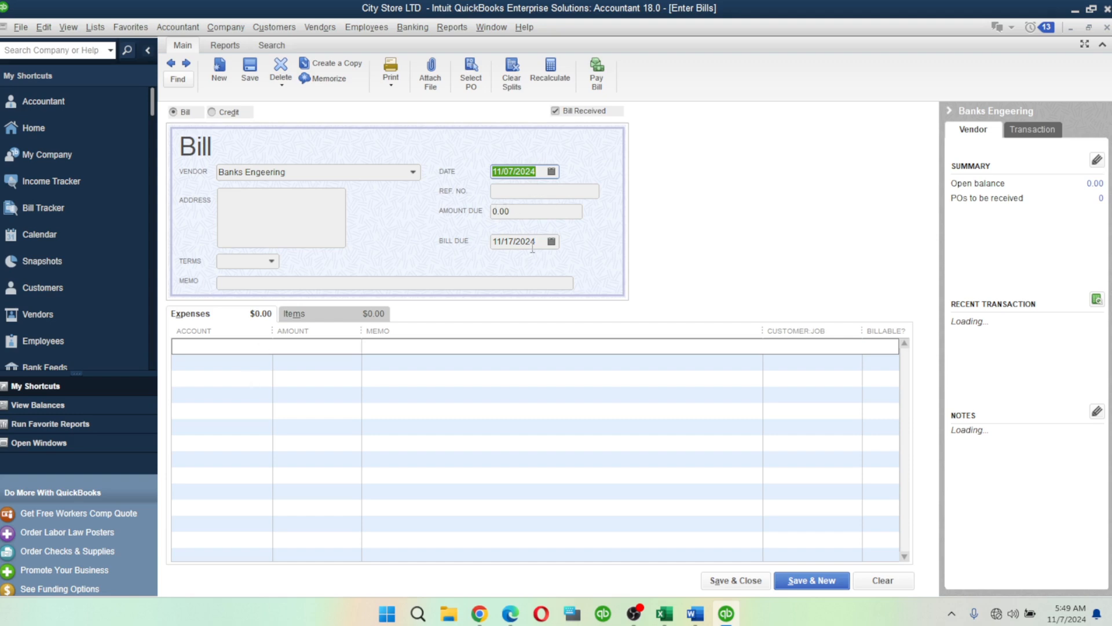
Set the Banks Engeering bill's amount due to 20,000.
{"action": "left_click", "coordinate": [545, 209]}
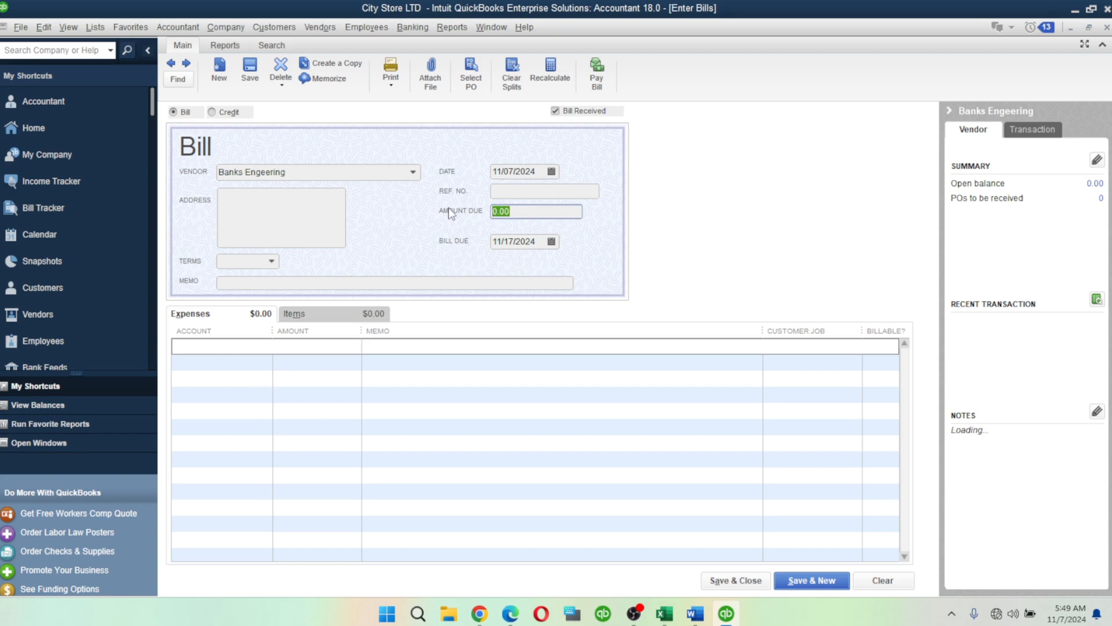
{"action": "type", "text": "20,0"}
{"action": "type", "text": "00"}
{"action": "key", "text": "Tab"}
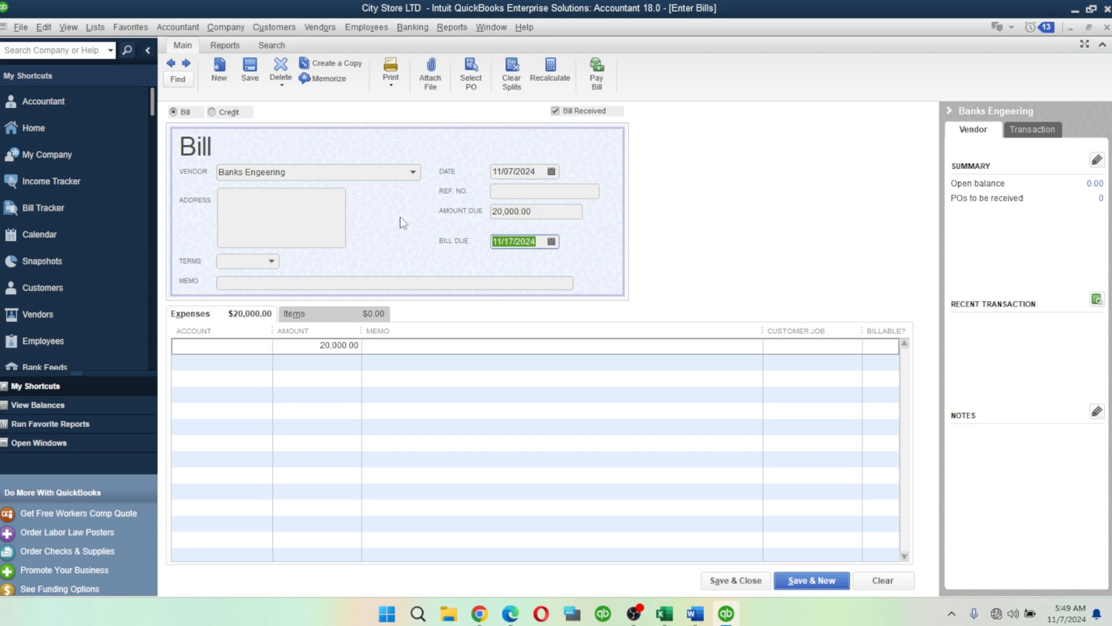
Assign the expense line to 67200 Repairs and Maintenance with the memo "Repair ACs", and save and close the bill.
{"action": "left_click", "coordinate": [267, 342]}
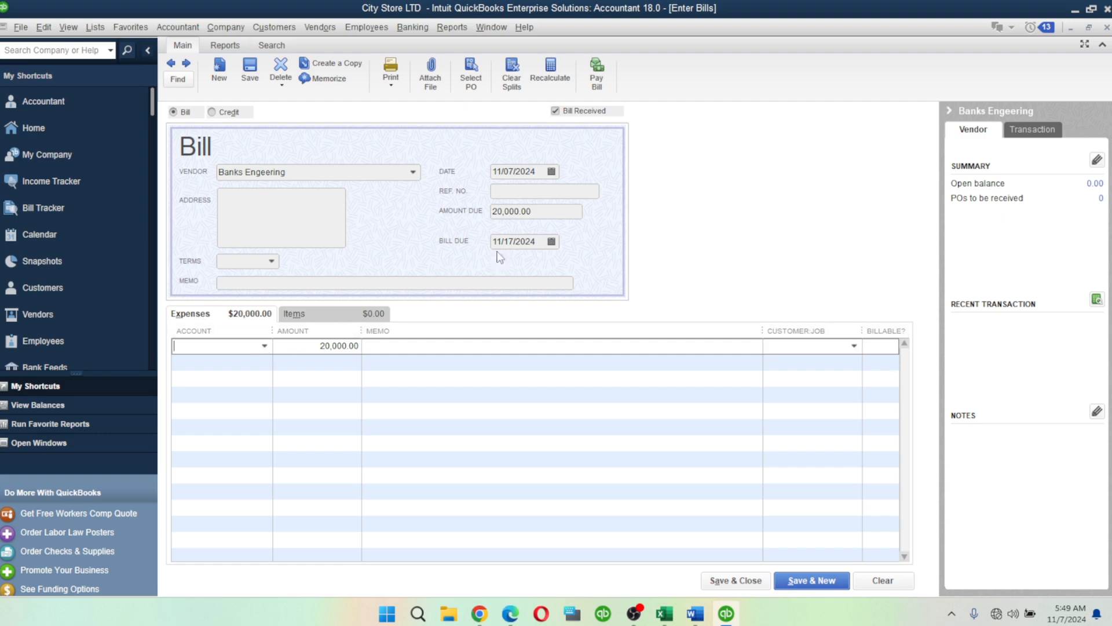
{"action": "left_click", "coordinate": [265, 346]}
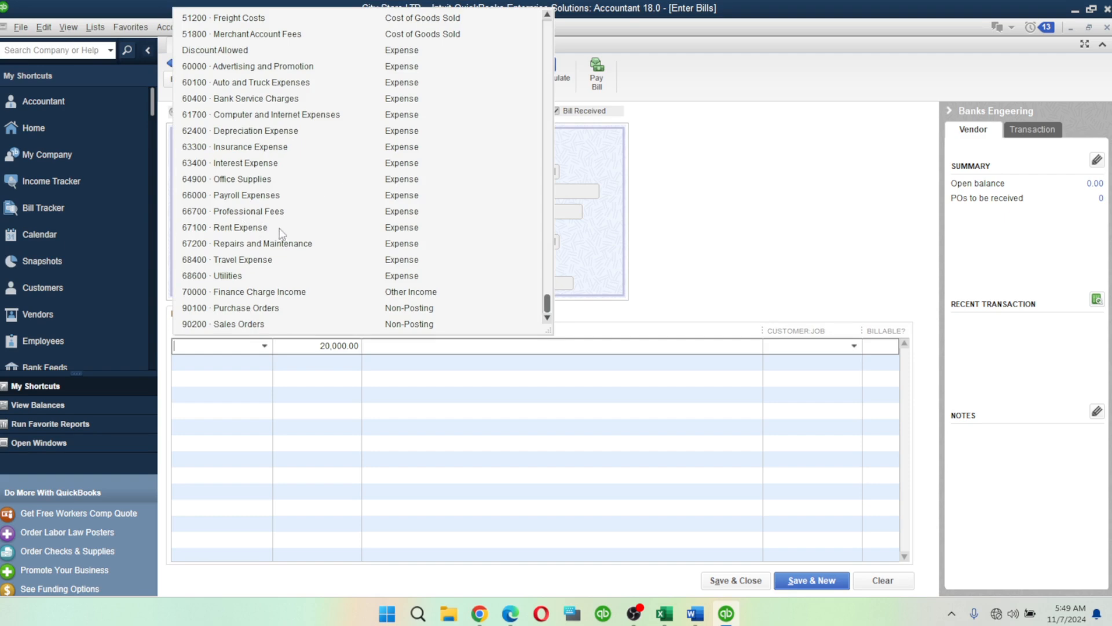
{"action": "left_click", "coordinate": [274, 243]}
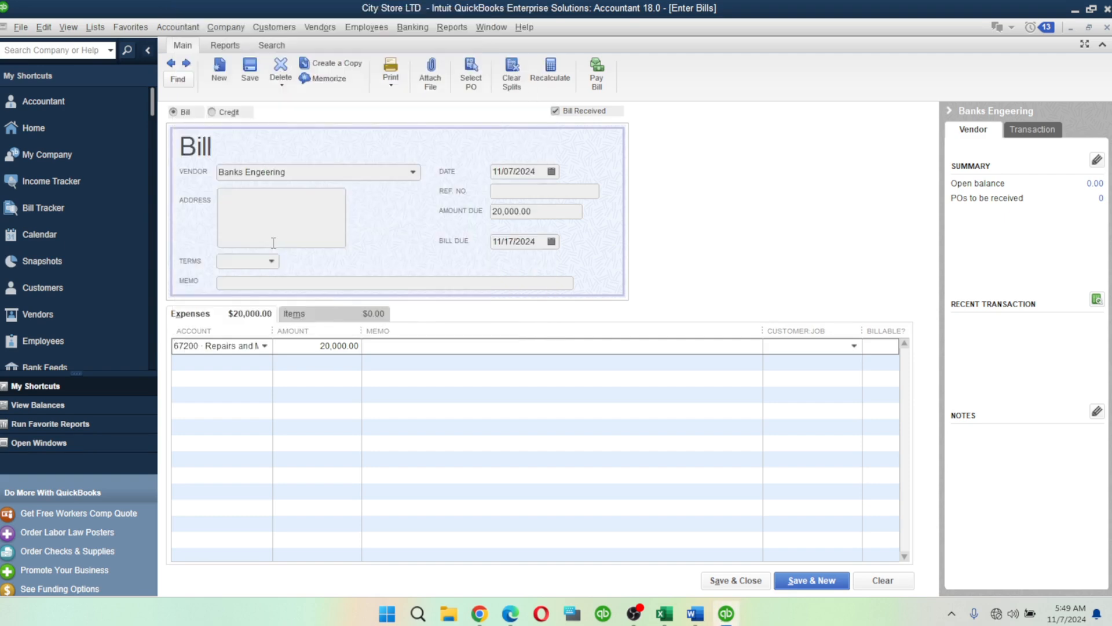
{"action": "left_click", "coordinate": [415, 349]}
{"action": "type", "text": "Repair ACs"}
{"action": "left_click", "coordinate": [742, 580]}
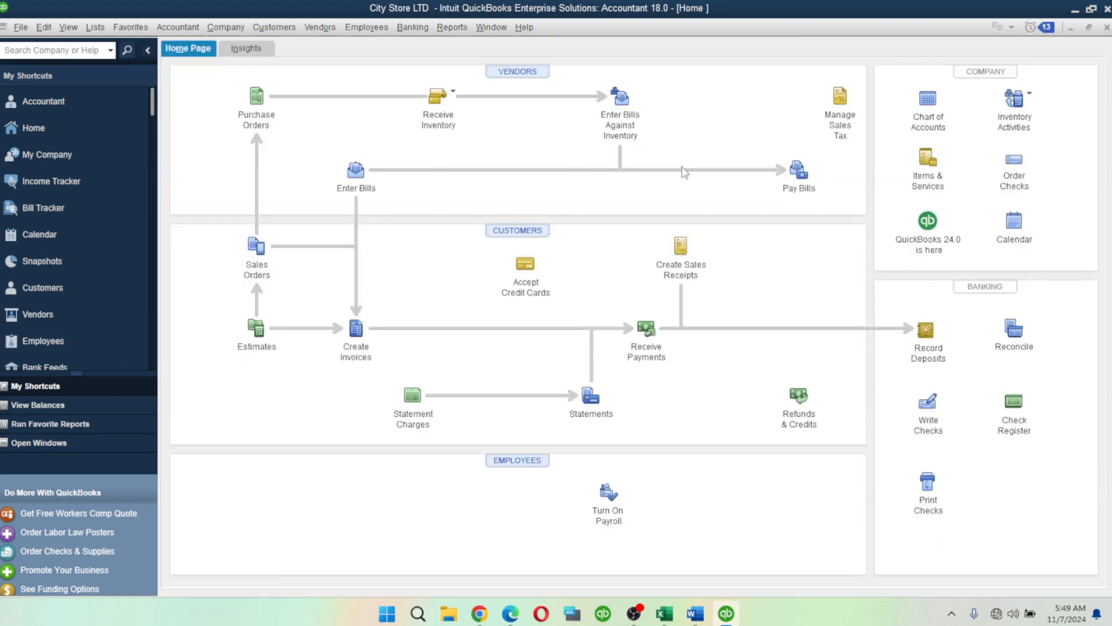
Check the open Banks Engeering bill in the Bill Tracker and return to the home page.
{"action": "left_click", "coordinate": [46, 213]}
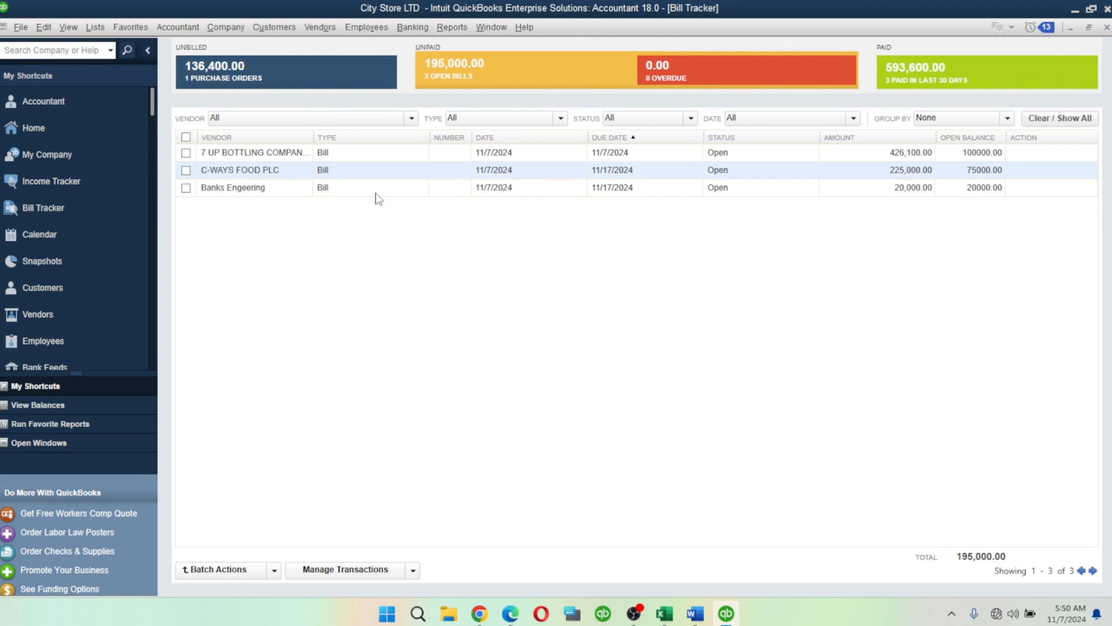
{"action": "left_click", "coordinate": [375, 192]}
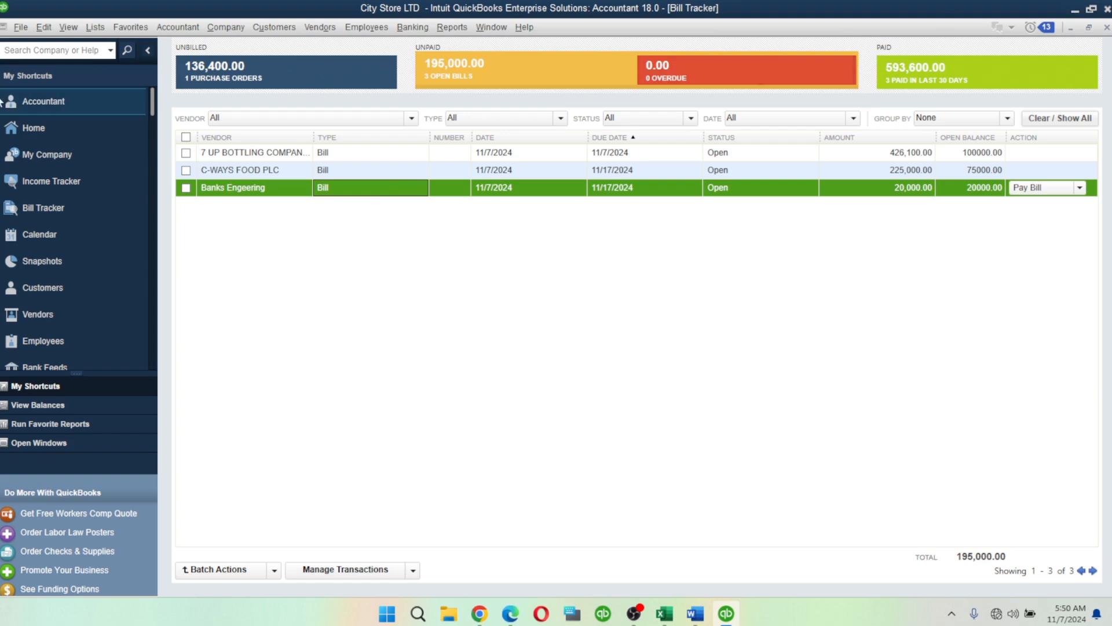
{"action": "left_click", "coordinate": [29, 126]}
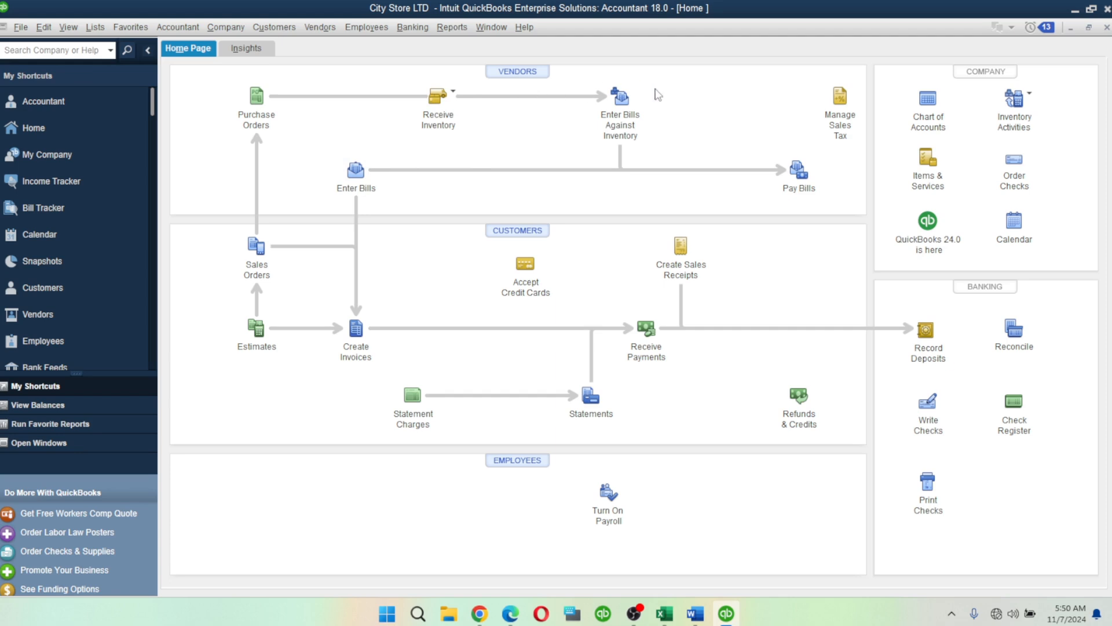
{"action": "left_click", "coordinate": [454, 102]}
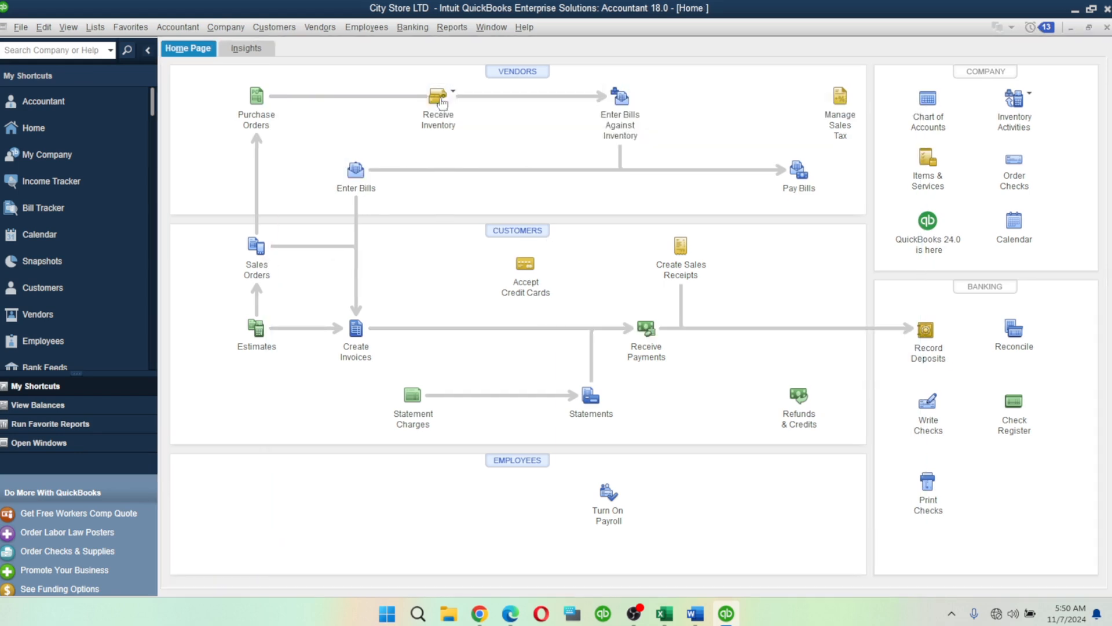